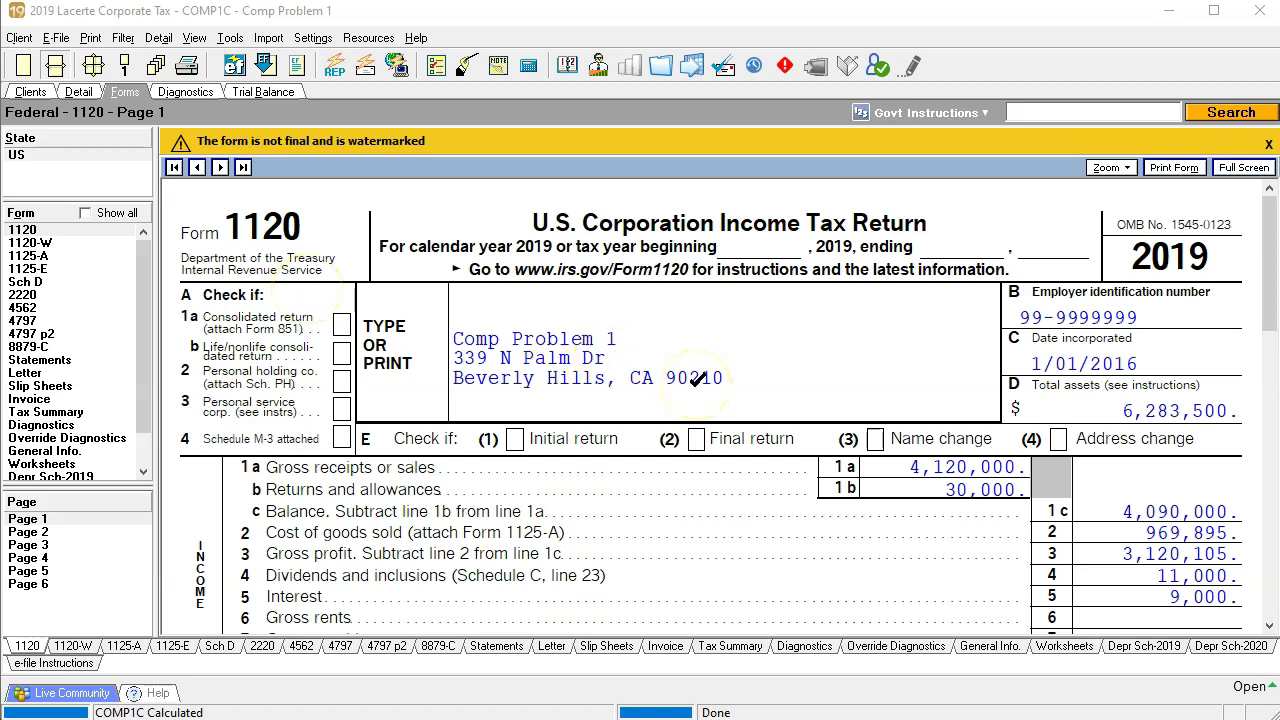
- Show Form 1120 page 3 and bring the empty Part III payment lines 13–19 into view
{"action": "scroll", "coordinate": [694, 391], "scroll_direction": "down", "scroll_amount": 6}
{"action": "scroll", "coordinate": [698, 392], "scroll_direction": "down", "scroll_amount": 5}
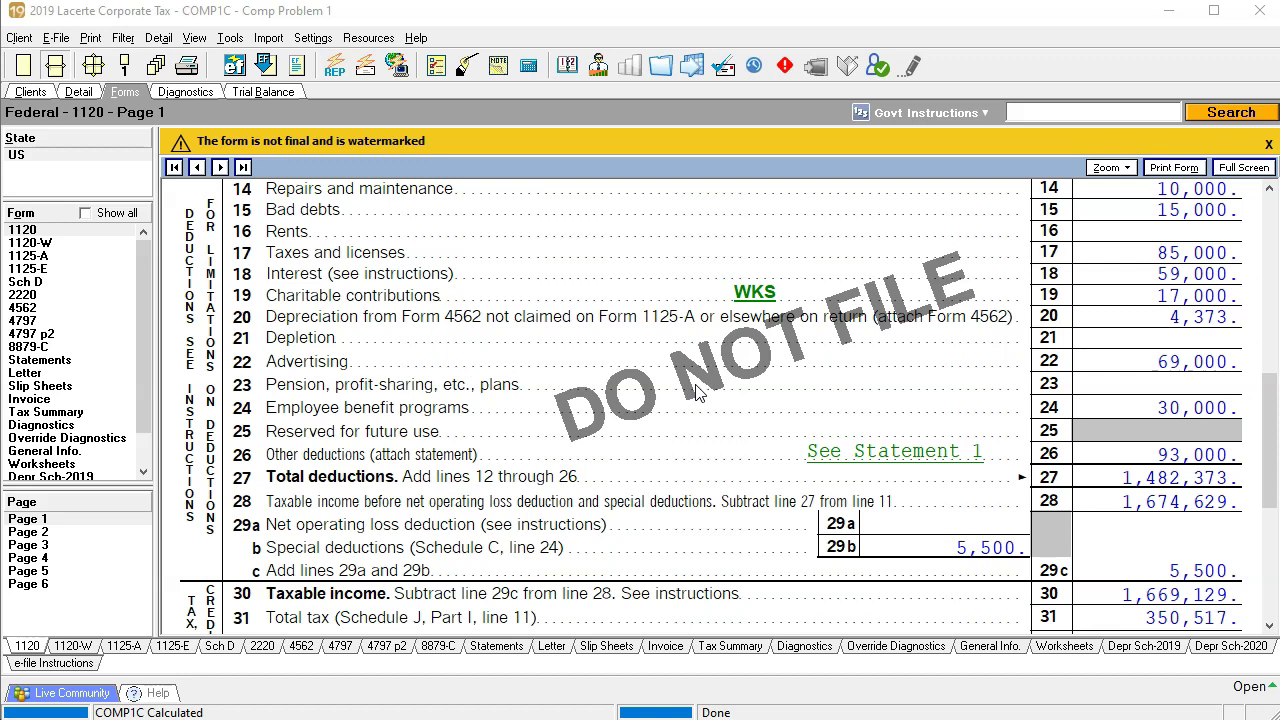
{"action": "scroll", "coordinate": [698, 393], "scroll_direction": "down", "scroll_amount": 2}
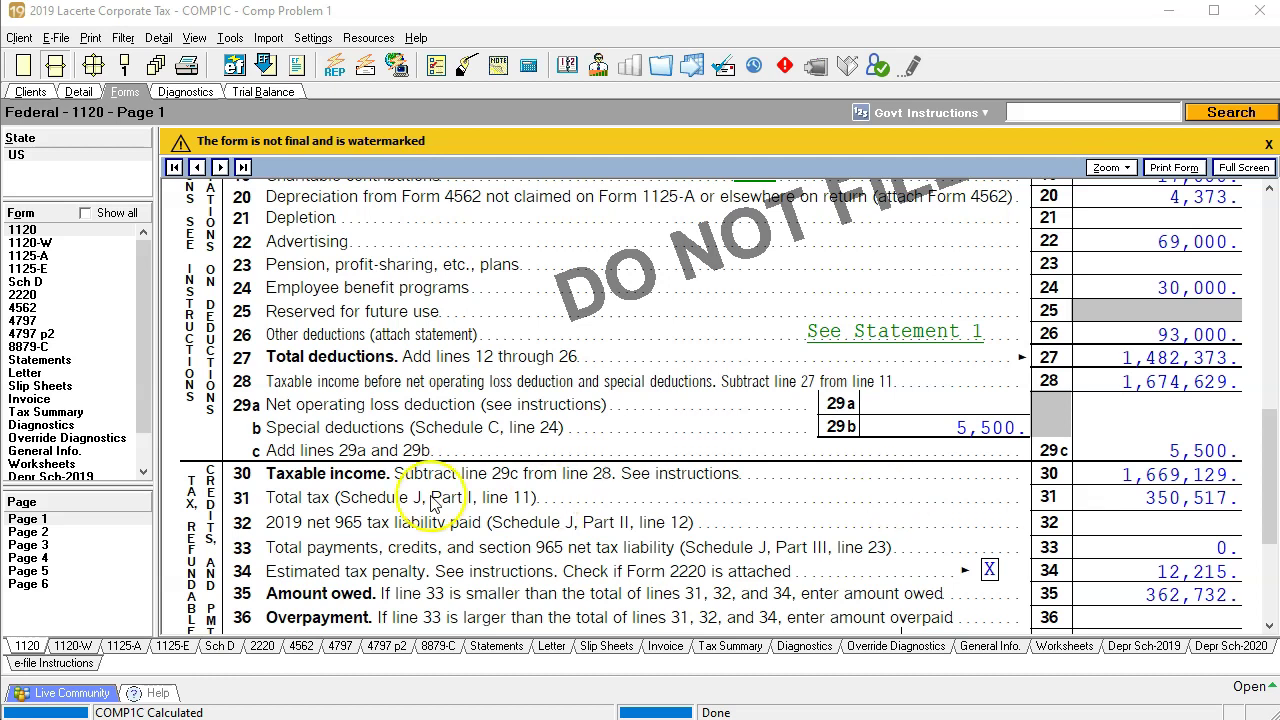
{"action": "left_click", "coordinate": [52, 545]}
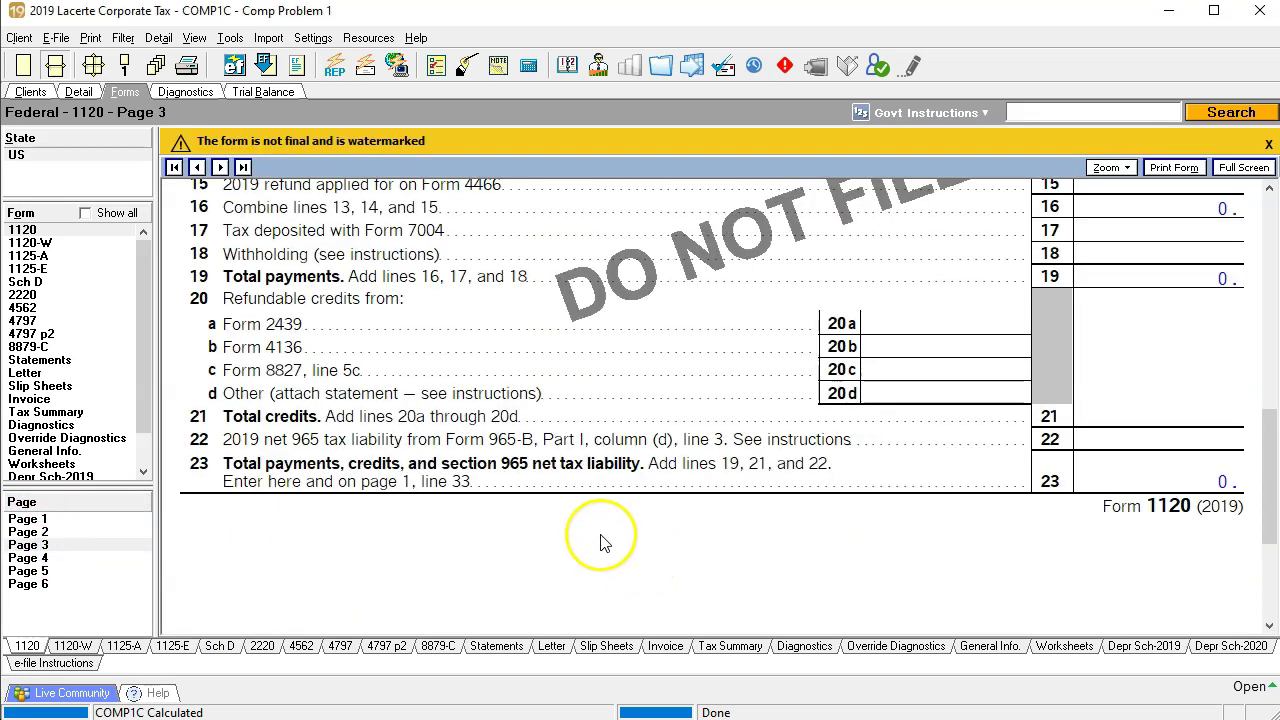
{"action": "scroll", "coordinate": [603, 540], "scroll_direction": "up", "scroll_amount": 10}
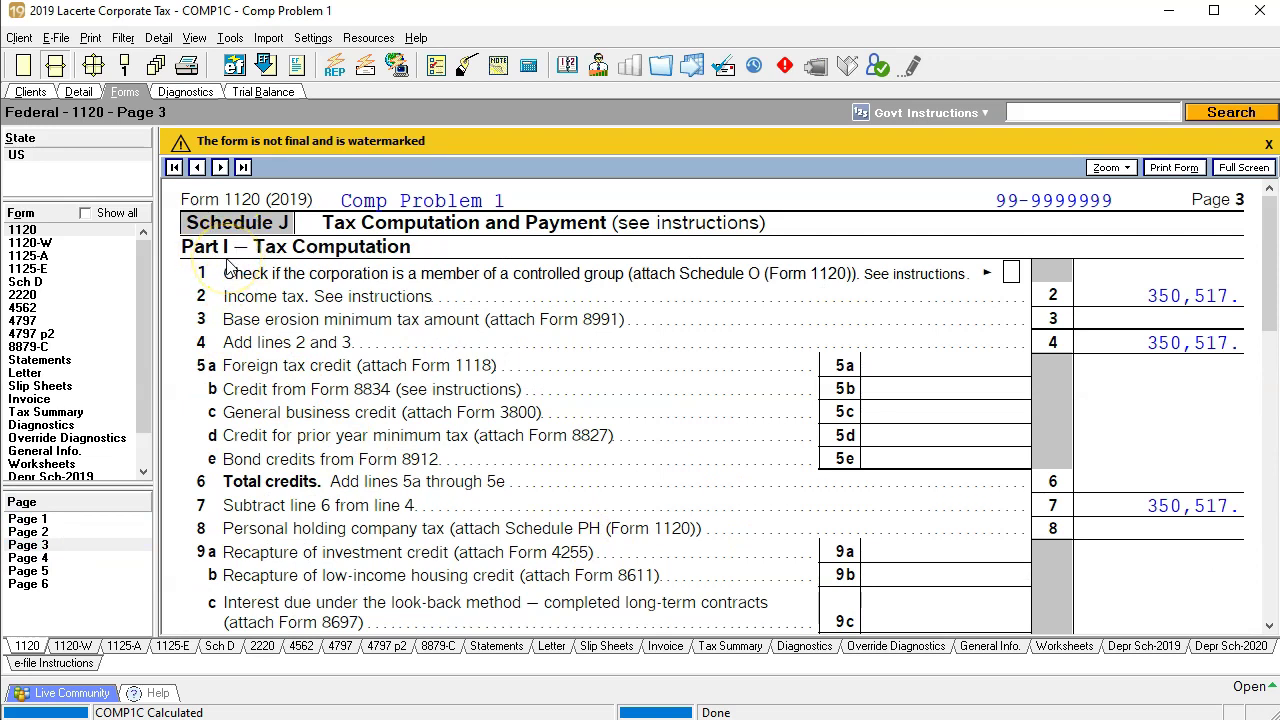
{"action": "scroll", "coordinate": [262, 262], "scroll_direction": "down", "scroll_amount": 5}
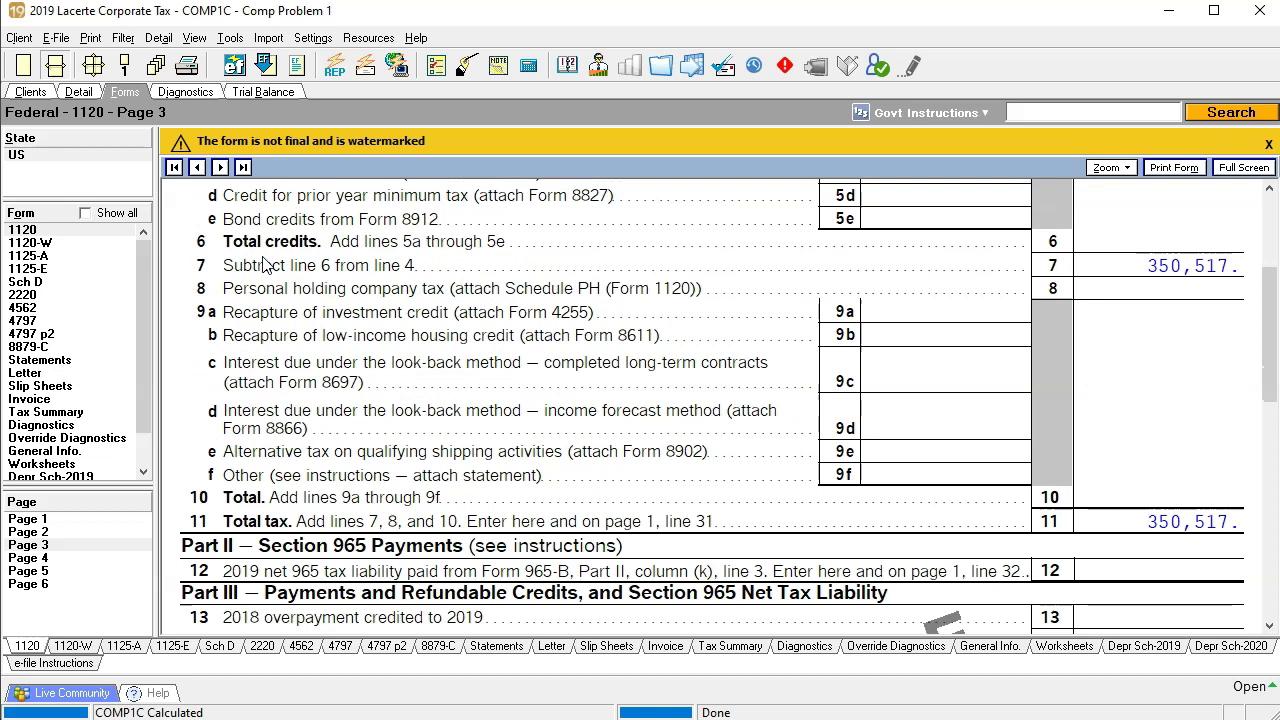
{"action": "scroll", "coordinate": [265, 263], "scroll_direction": "down", "scroll_amount": 3}
{"action": "scroll", "coordinate": [265, 263], "scroll_direction": "down", "scroll_amount": 3}
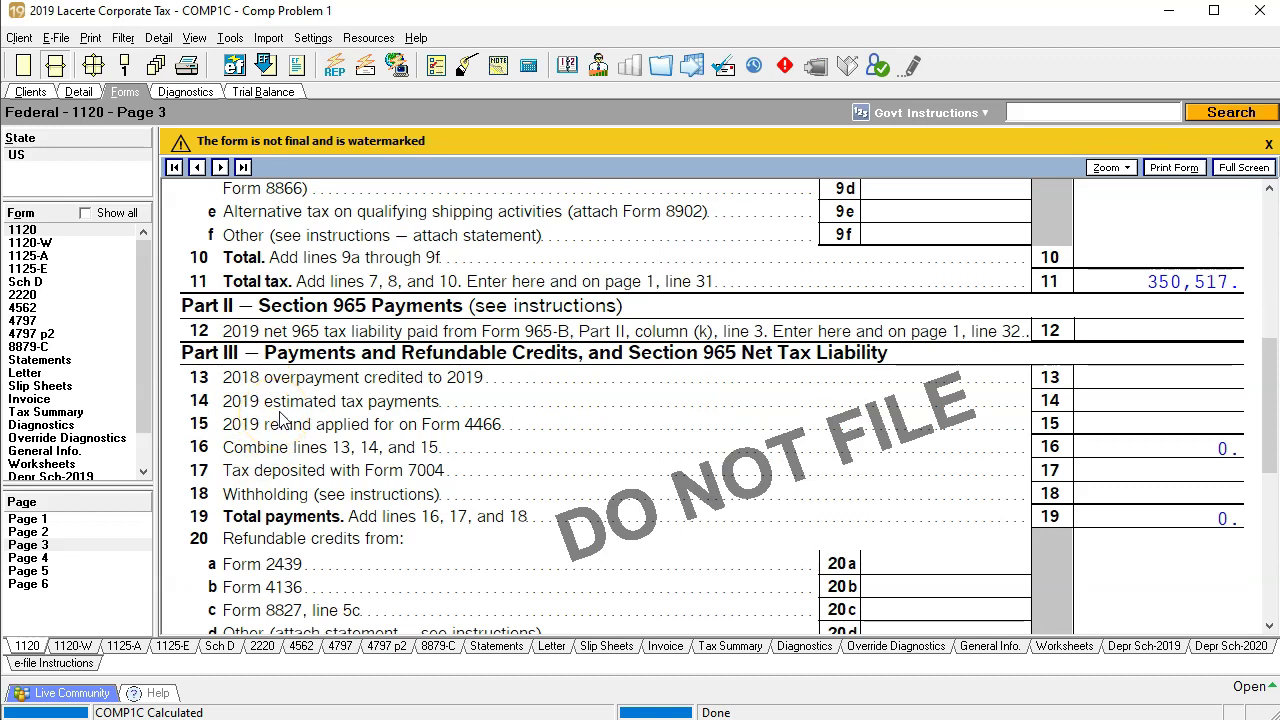
{"action": "right_click", "coordinate": [1128, 375]}
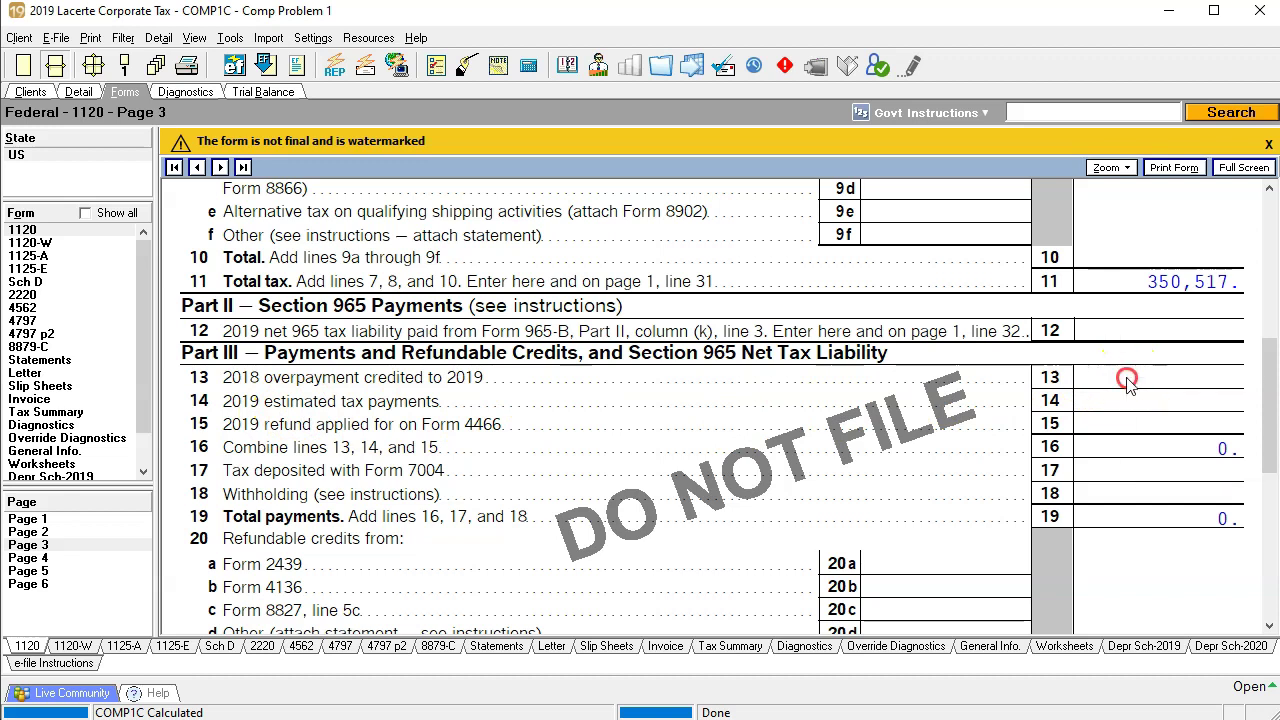
- Jump from line 13 to the 2019 Estimated Tax input screen and locate the 2018 overpayment field
{"action": "left_click", "coordinate": [1135, 390]}
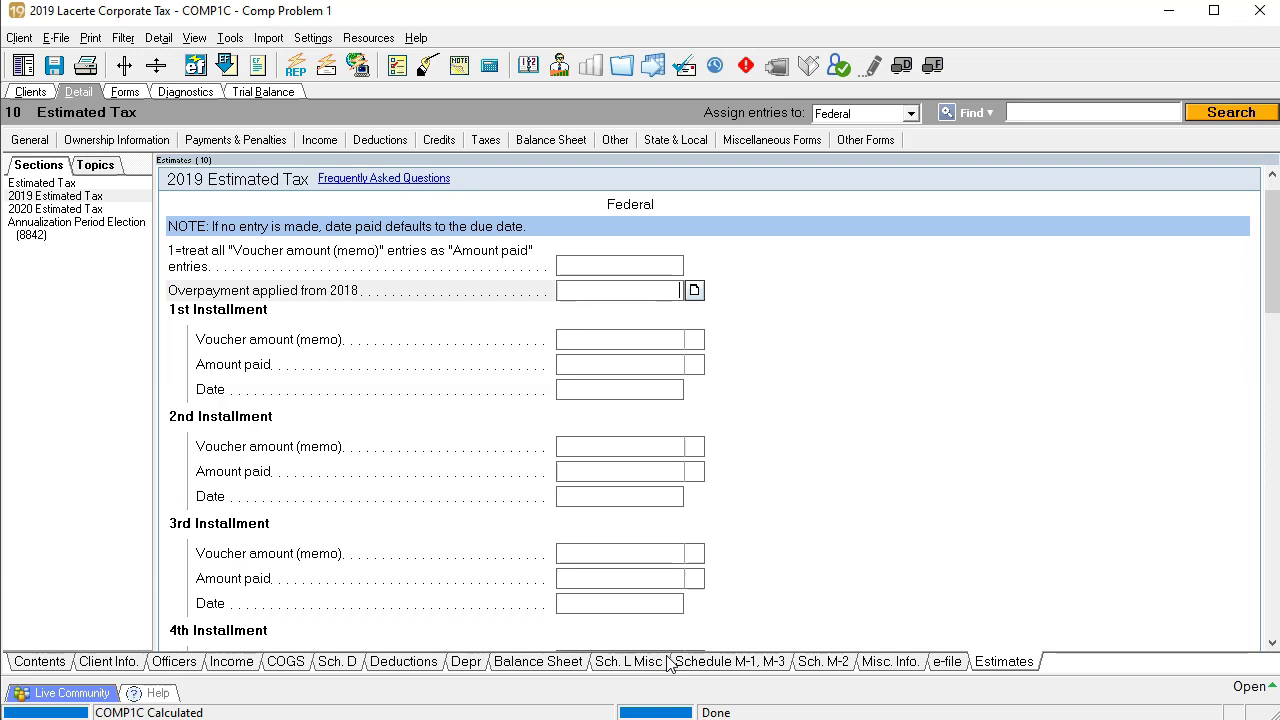
{"action": "left_click", "coordinate": [646, 290]}
{"action": "left_click", "coordinate": [676, 266]}
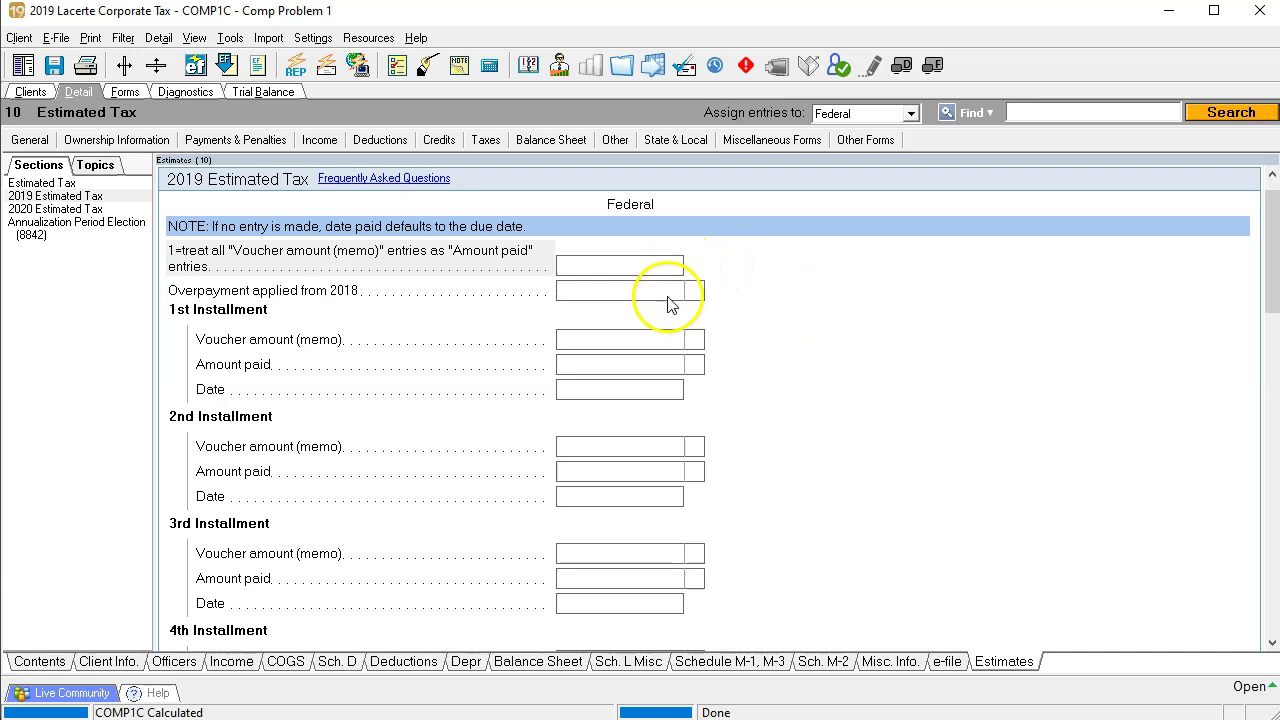
{"action": "left_click", "coordinate": [669, 290]}
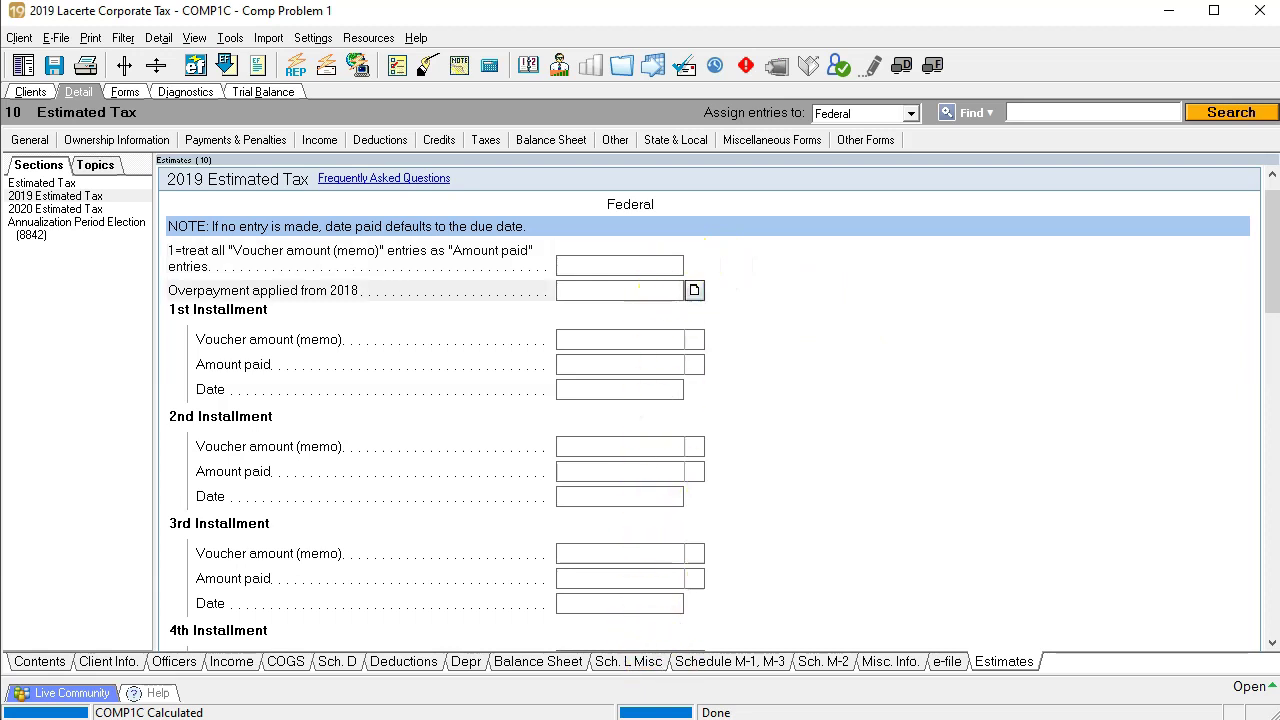
{"action": "key", "text": "alt+Tab"}
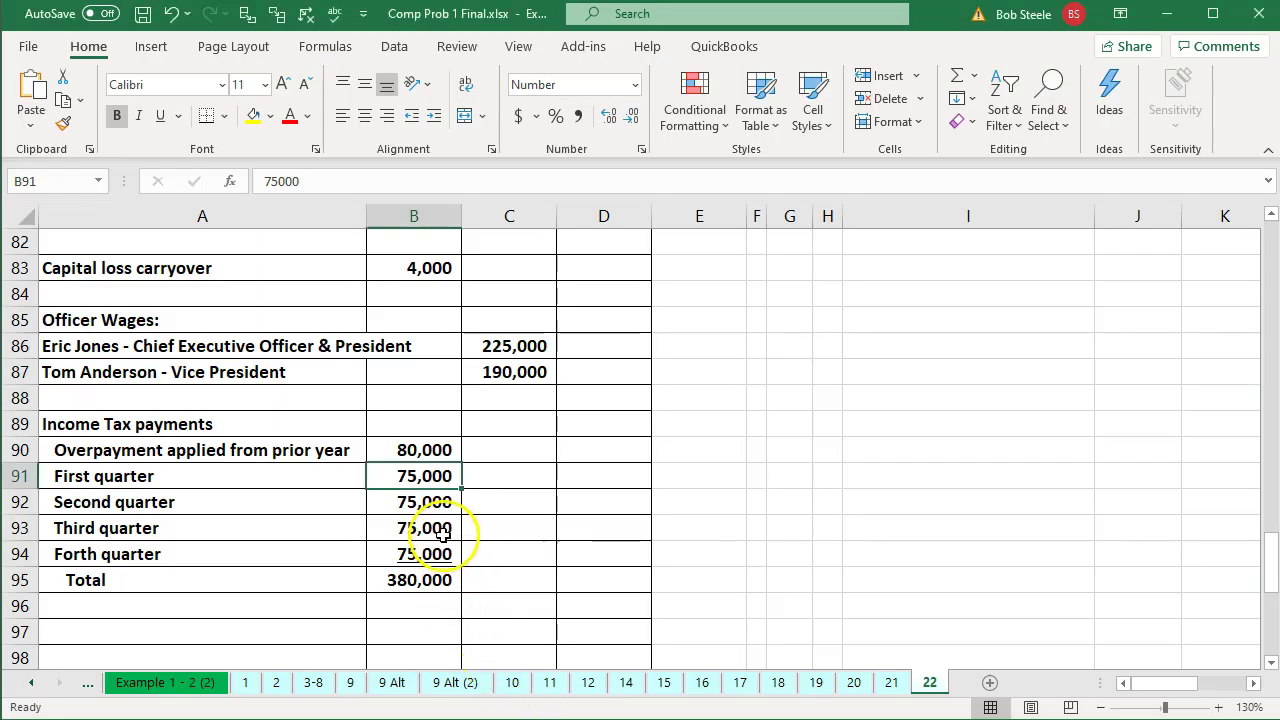
{"action": "left_click", "coordinate": [287, 474]}
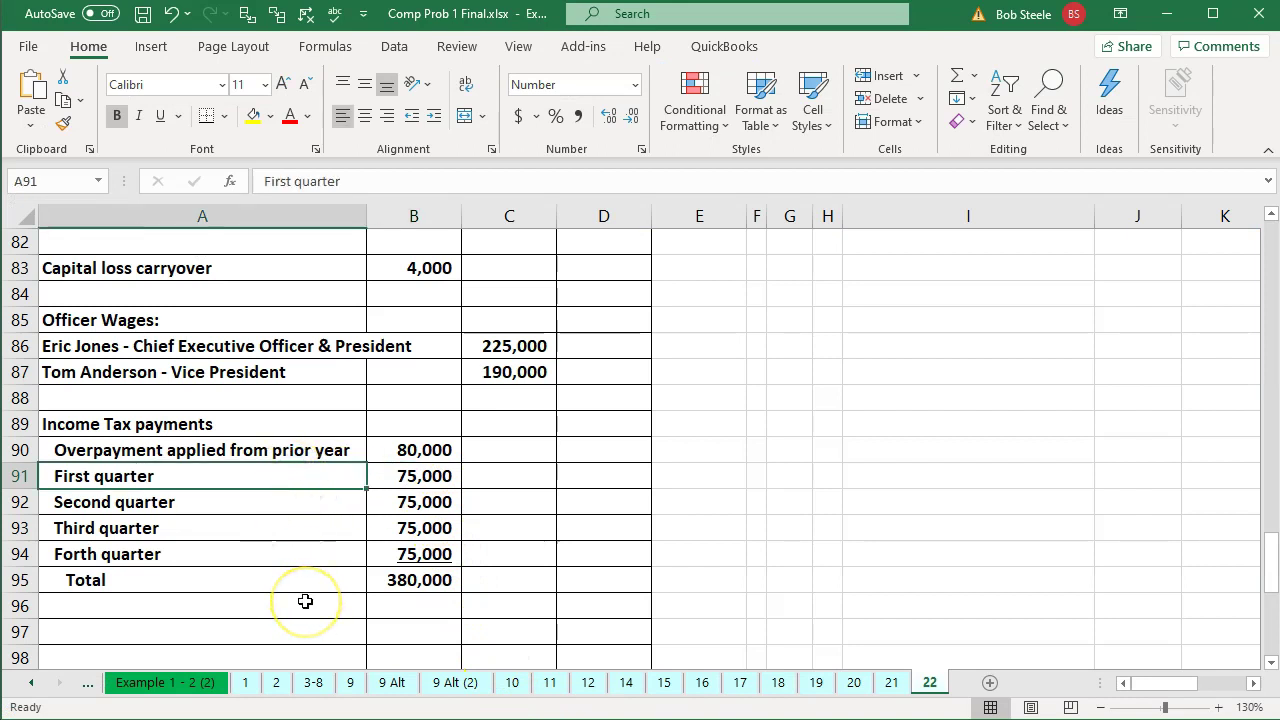
{"action": "key", "text": "Right"}
{"action": "key", "text": "Right"}
{"action": "key", "text": "Up"}
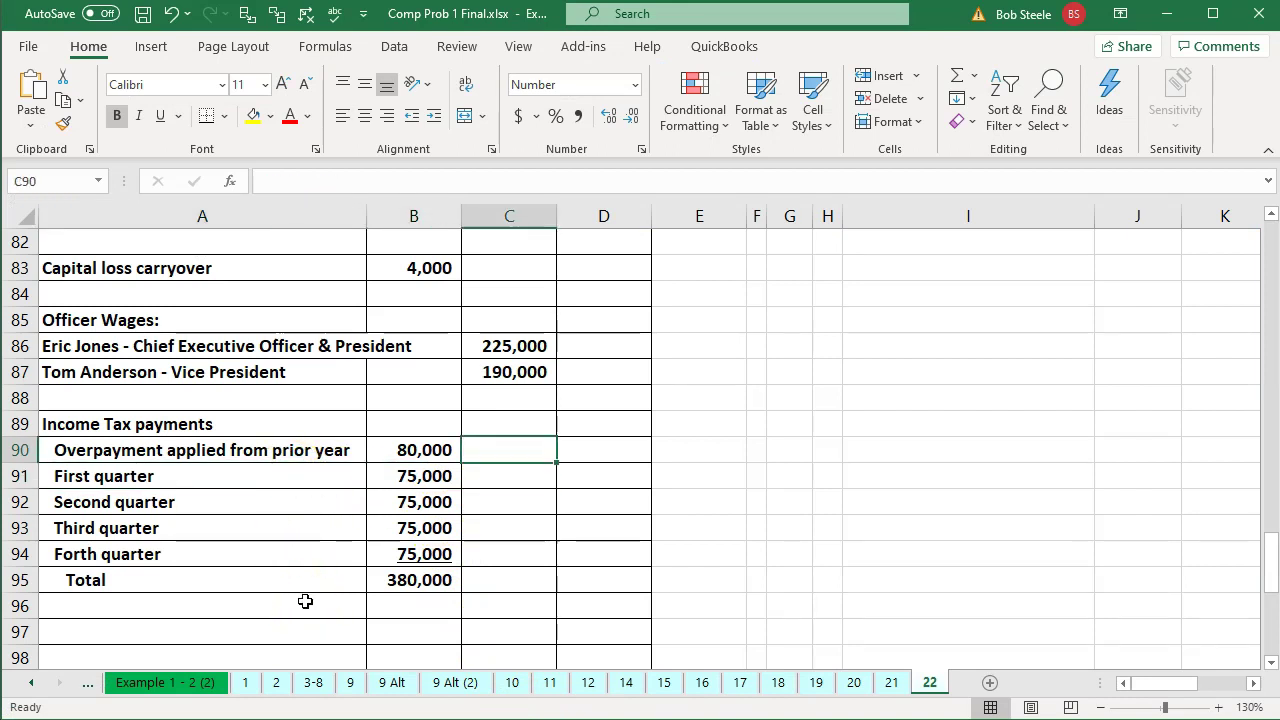
{"action": "left_click", "coordinate": [403, 438]}
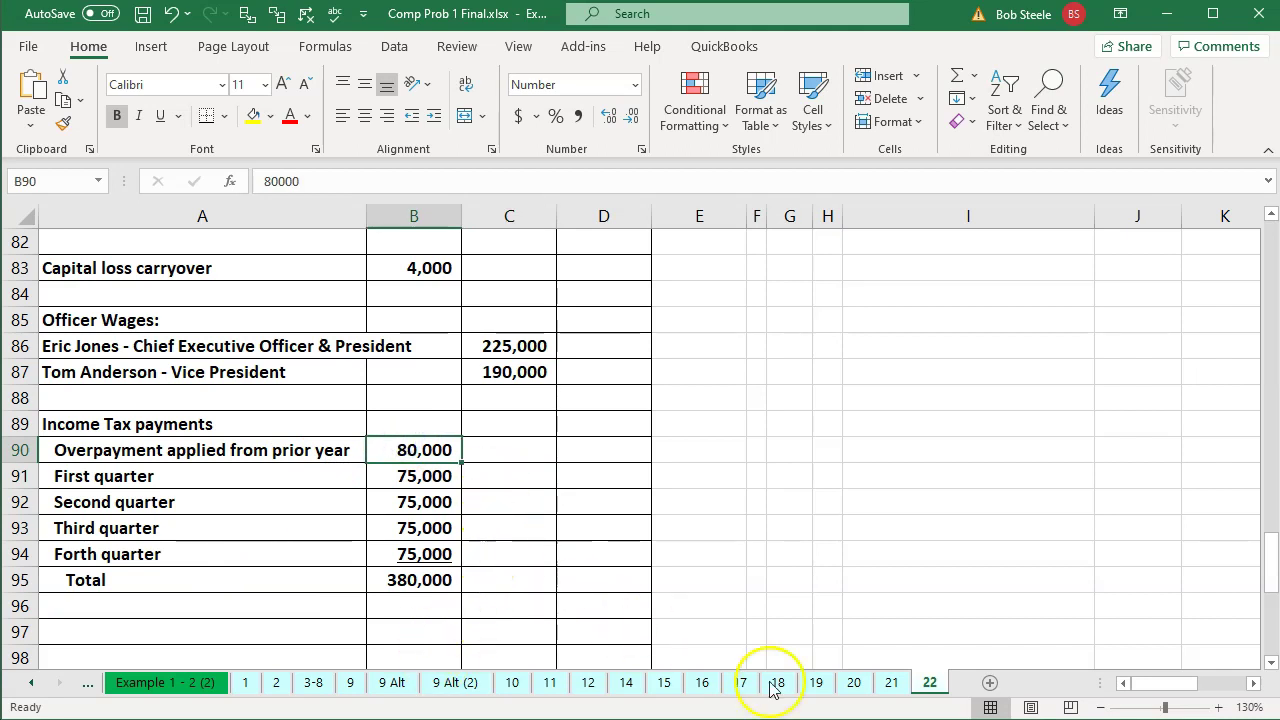
- Enter 80,000 as the overpayment applied from 2018, correcting a data entry error
{"action": "key", "text": "alt+Tab"}
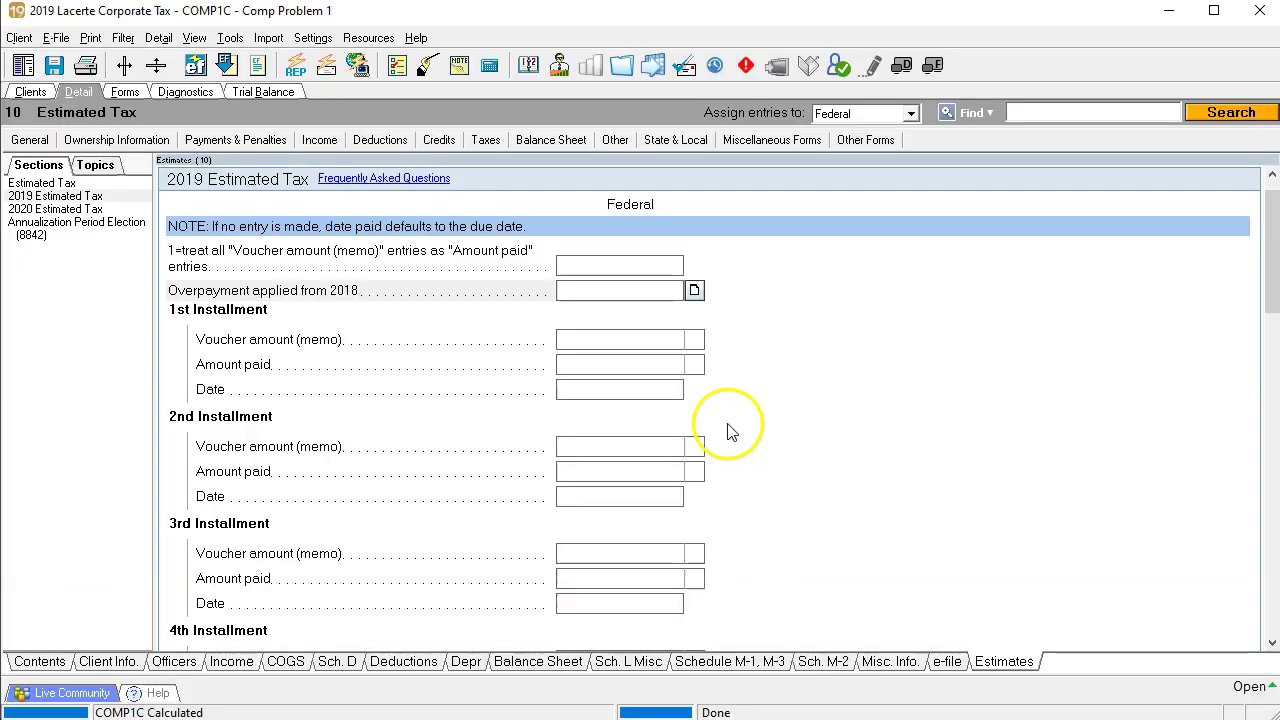
{"action": "left_click", "coordinate": [634, 266]}
{"action": "type", "text": "8000"}
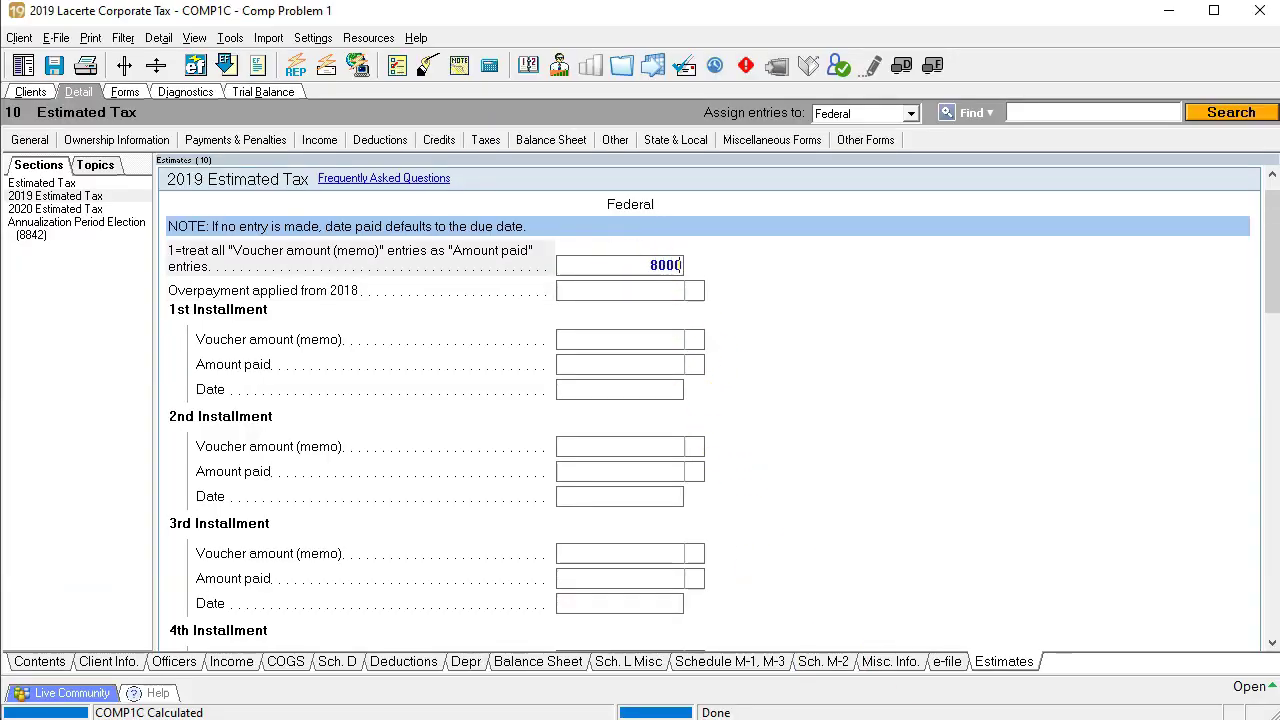
{"action": "type", "text": "0"}
{"action": "key", "text": "Return"}
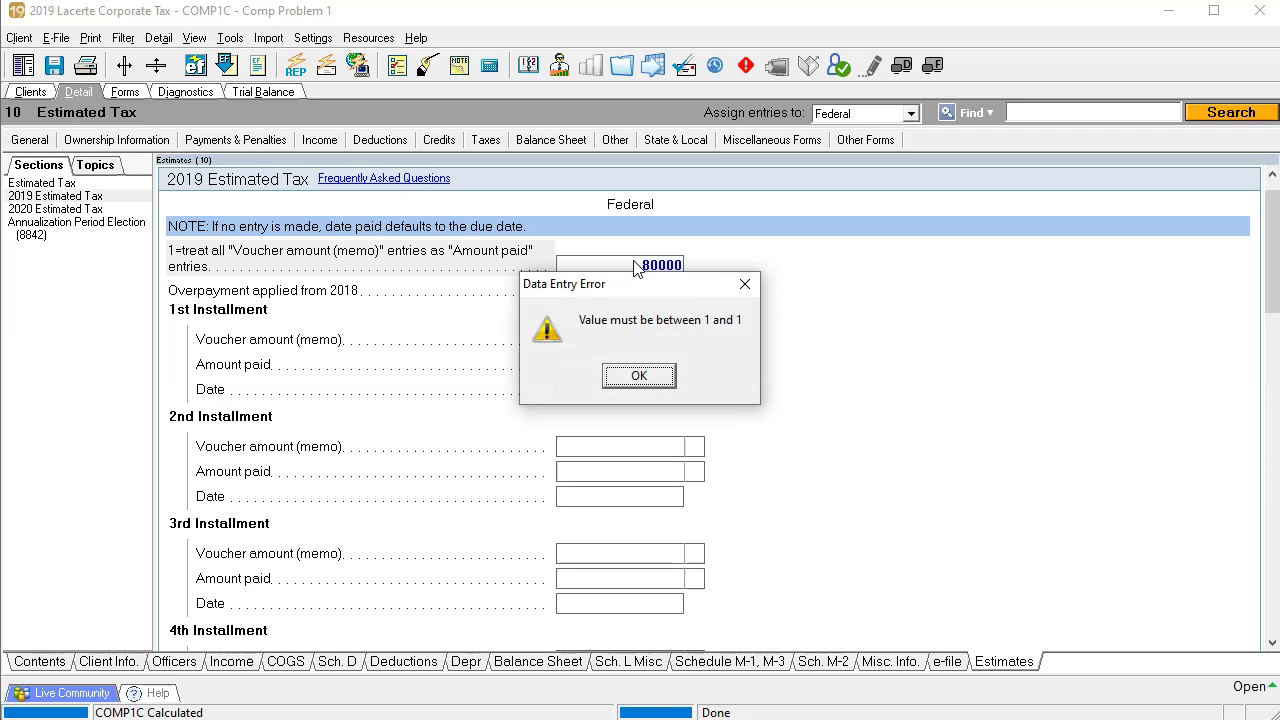
{"action": "left_click", "coordinate": [638, 376]}
{"action": "left_click", "coordinate": [634, 292]}
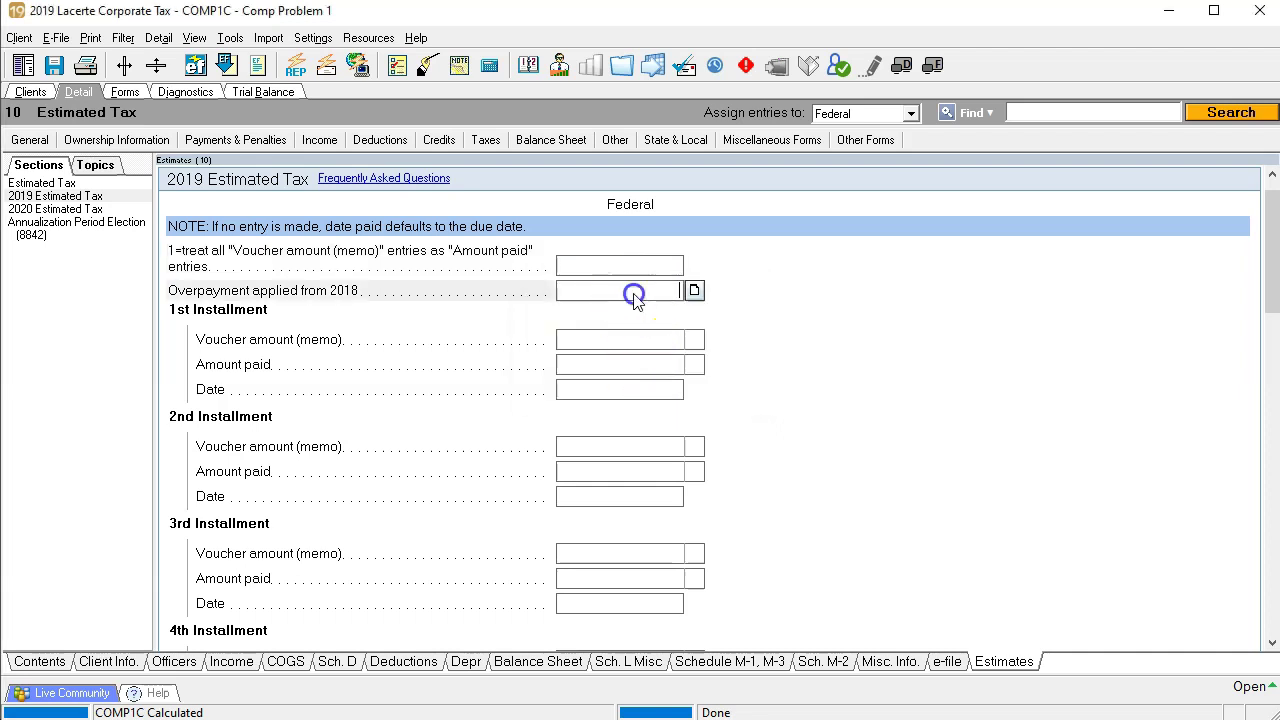
{"action": "type", "text": "80,00"}
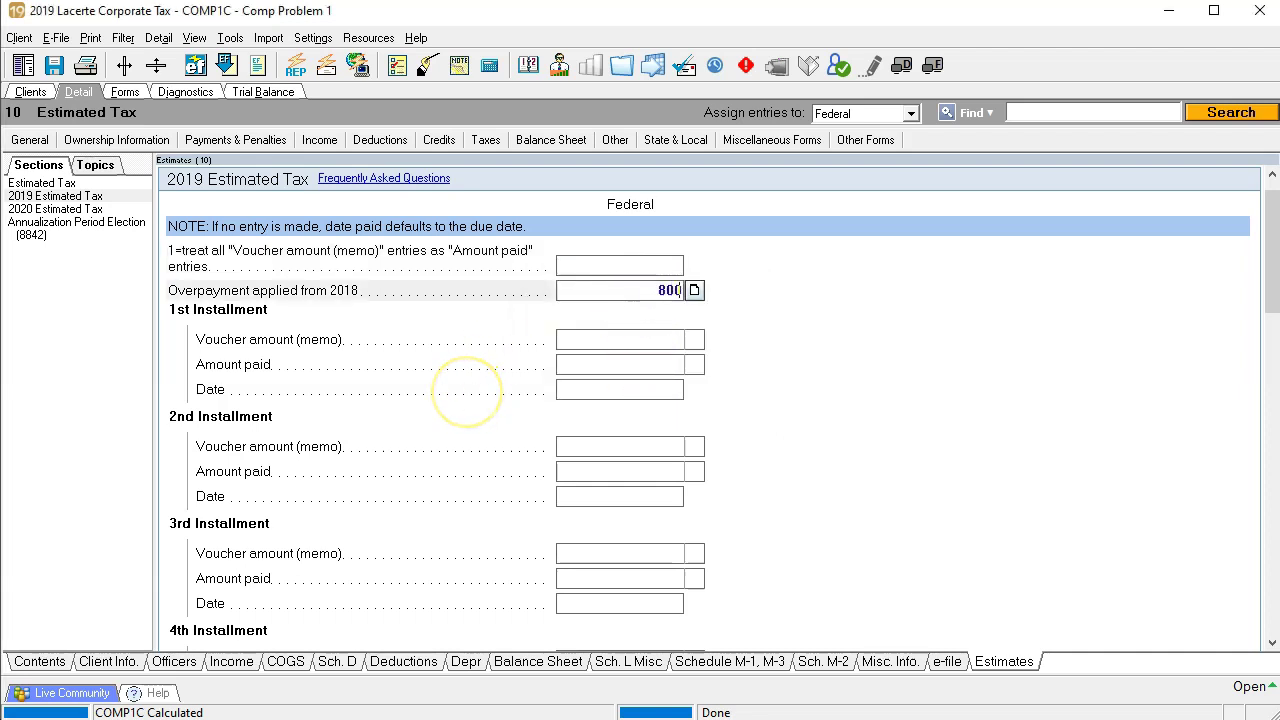
{"action": "type", "text": "0"}
{"action": "key", "text": "Return"}
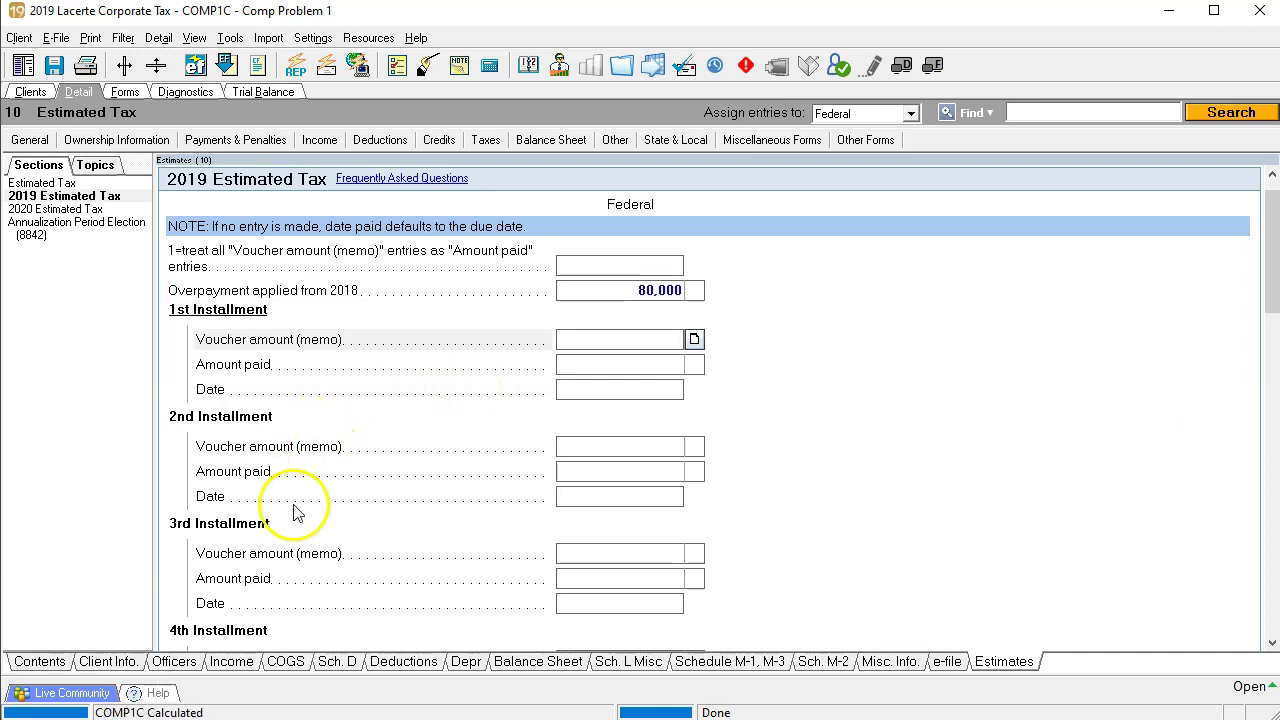
- Enter 75,000 as the amount paid for each of the four installments
{"action": "left_click", "coordinate": [589, 366]}
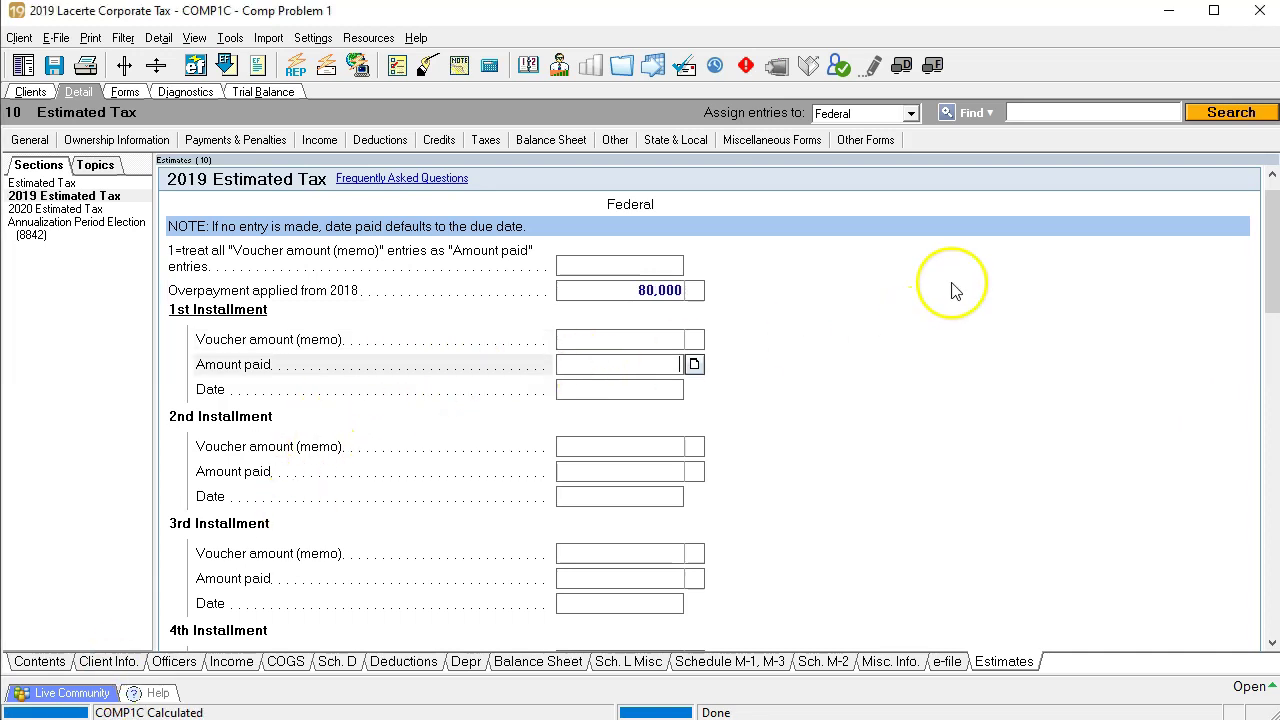
{"action": "type", "text": "75,000"}
{"action": "key", "text": "Return"}
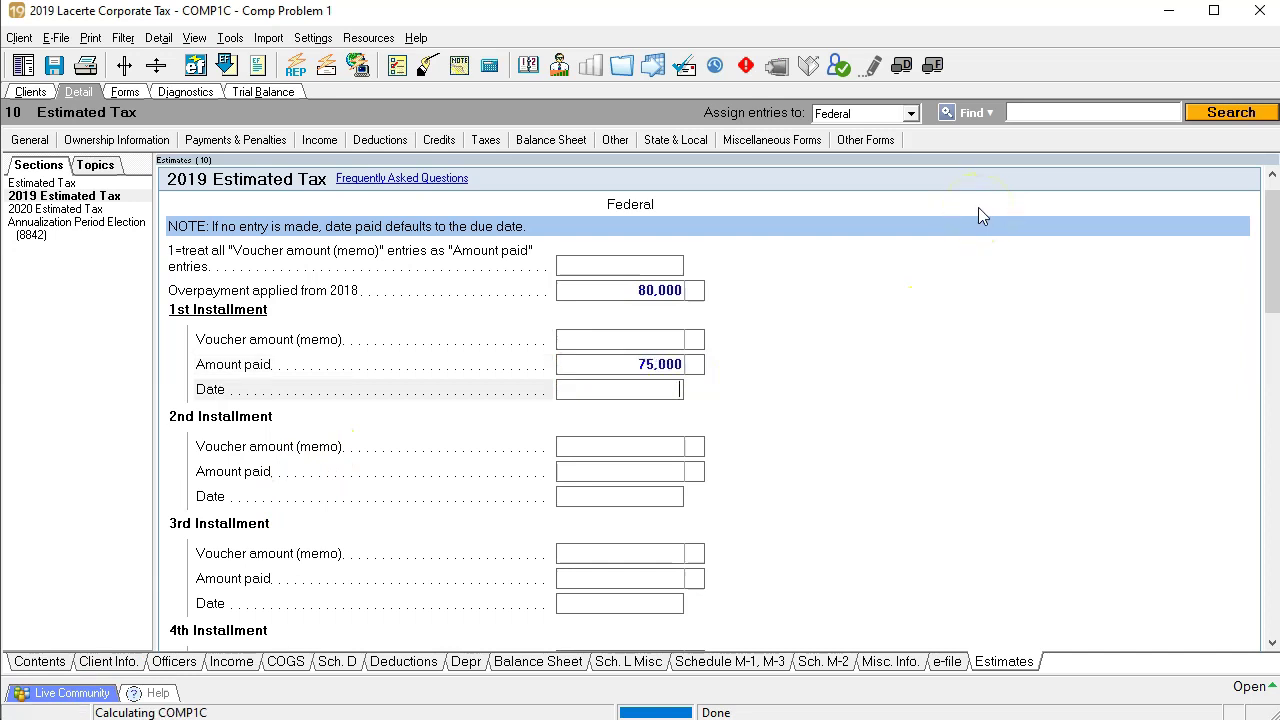
{"action": "key", "text": "Return"}
{"action": "key", "text": "Return"}
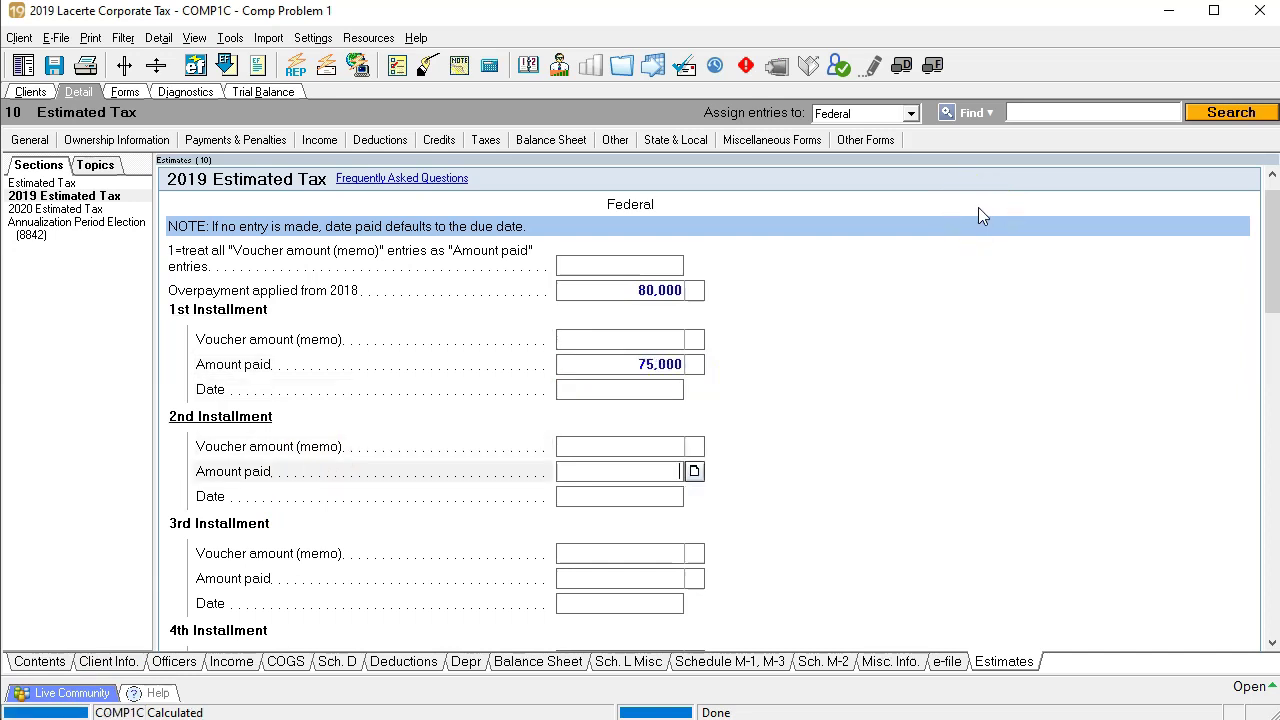
{"action": "type", "text": "75000"}
{"action": "key", "text": "Return"}
{"action": "key", "text": "Return"}
{"action": "key", "text": "Return"}
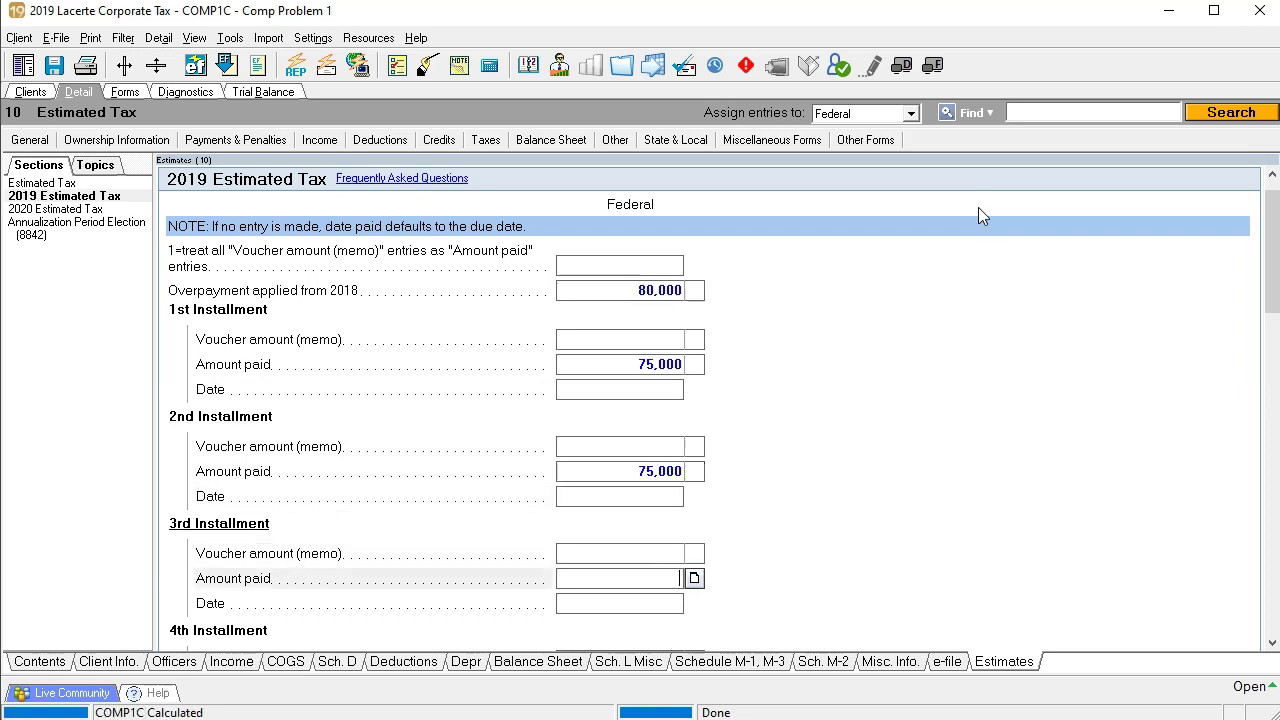
{"action": "type", "text": "75000"}
{"action": "key", "text": "Return"}
{"action": "key", "text": "Return"}
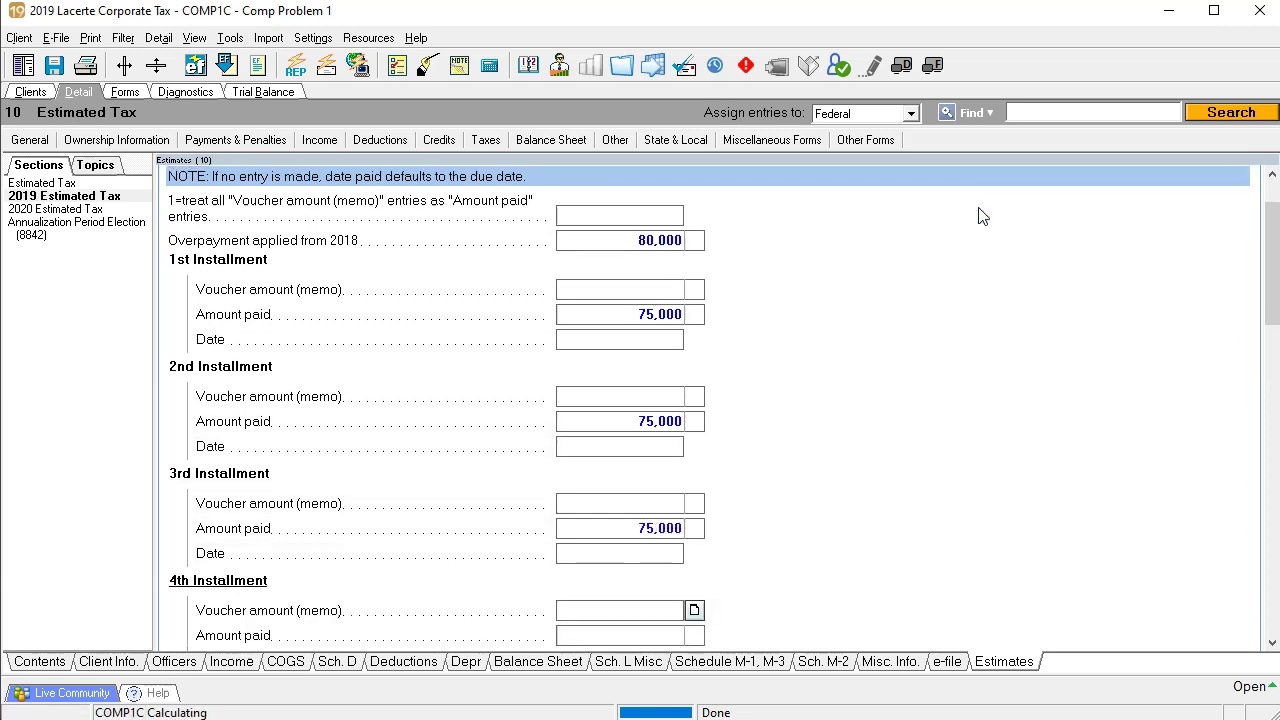
{"action": "key", "text": "Return"}
{"action": "type", "text": "75,000"}
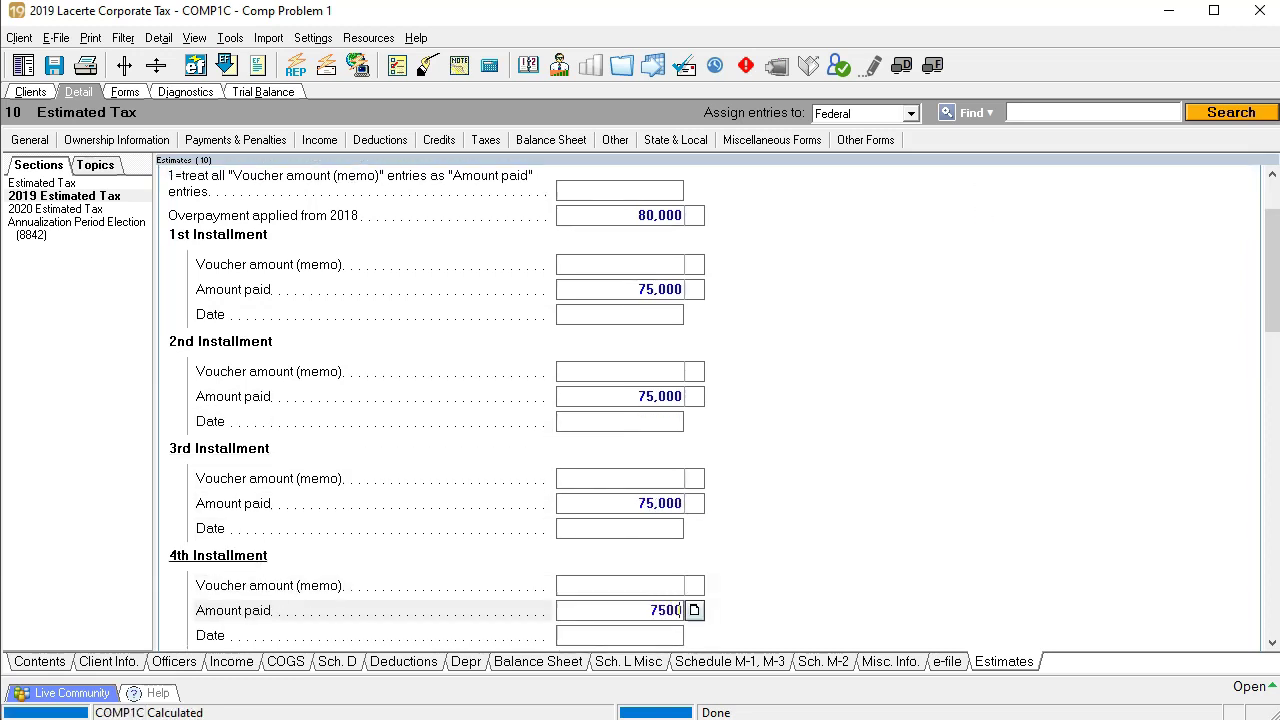
{"action": "key", "text": "Return"}
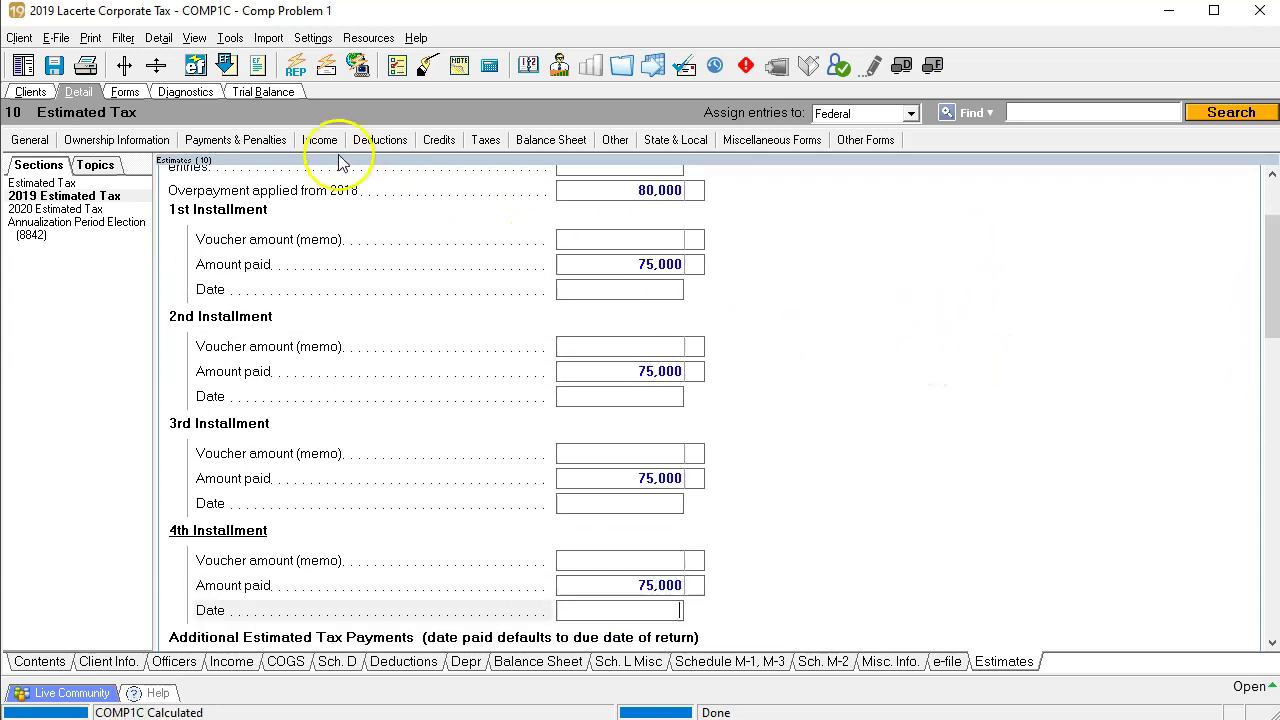
{"action": "left_click", "coordinate": [125, 91]}
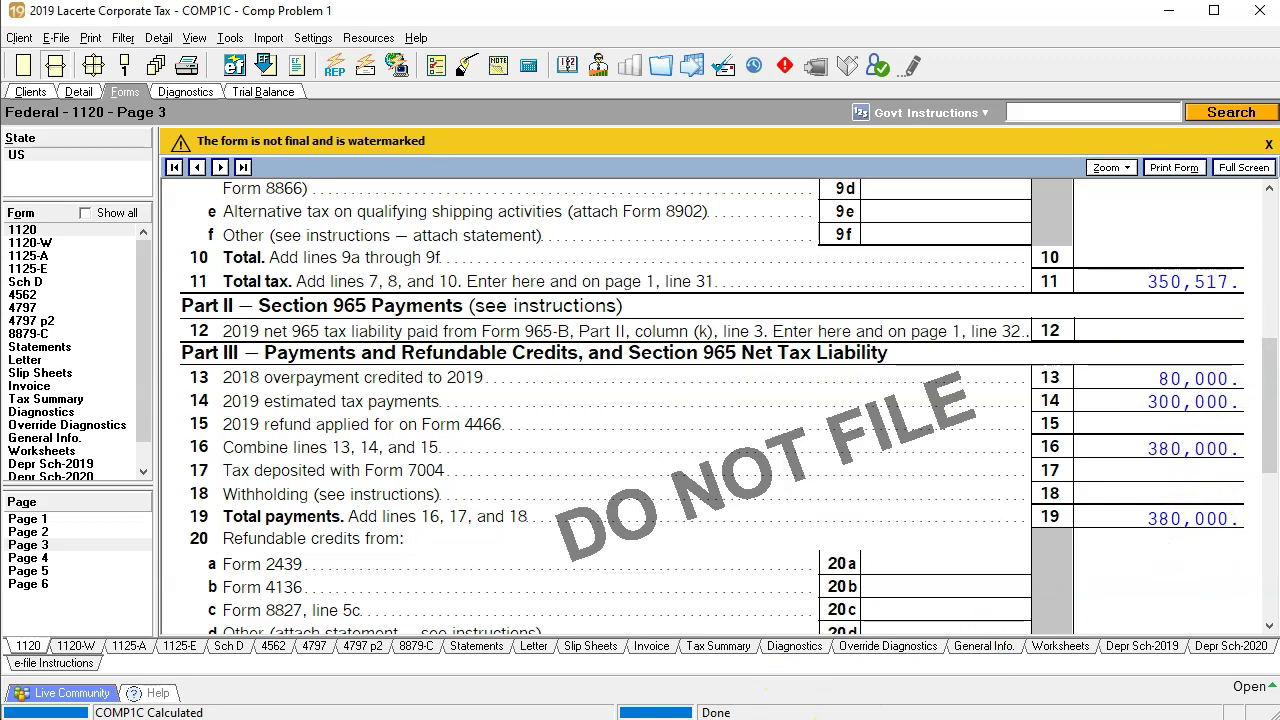
{"action": "key", "text": "alt+Tab"}
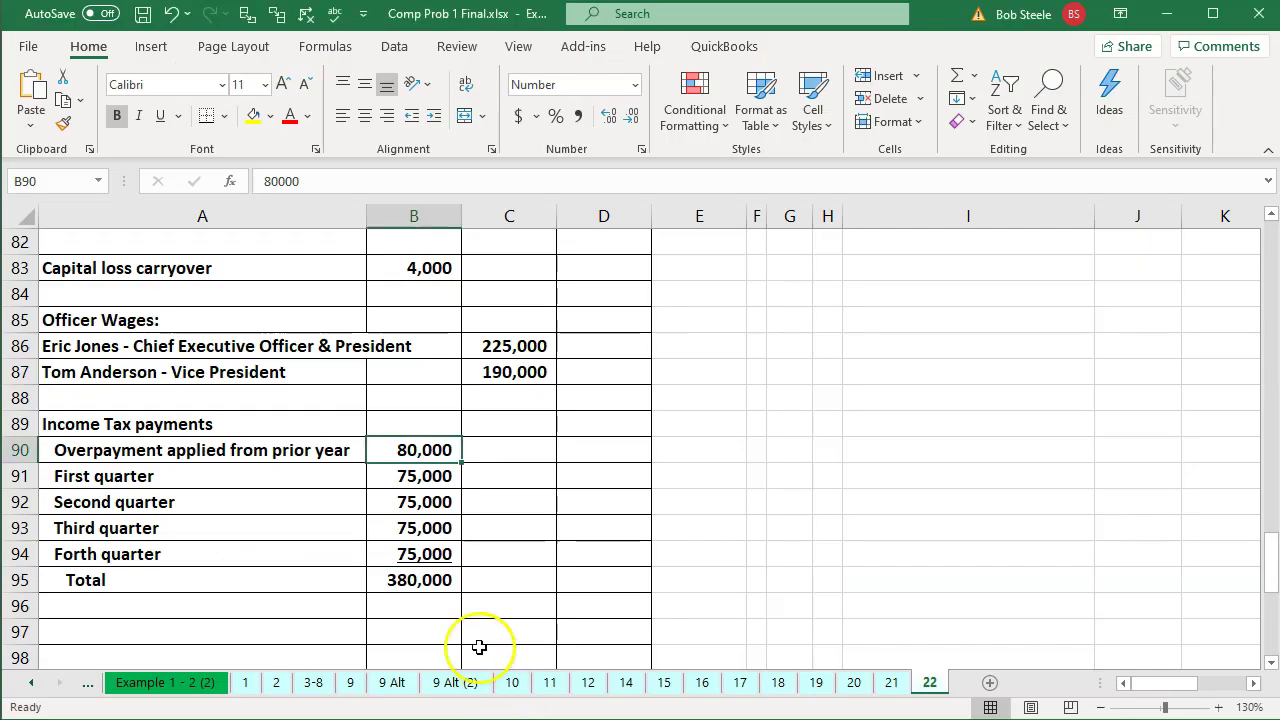
{"action": "double_click", "coordinate": [445, 585]}
{"action": "key", "text": "Escape"}
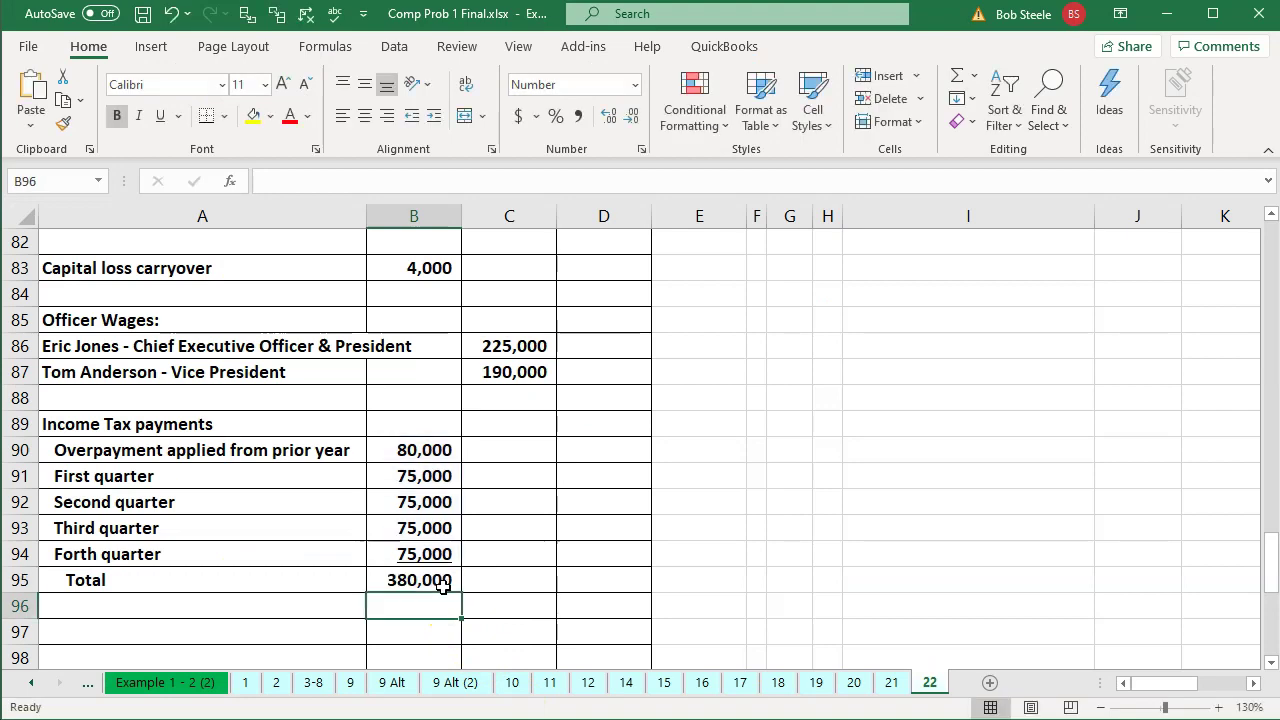
{"action": "key", "text": "alt+Tab"}
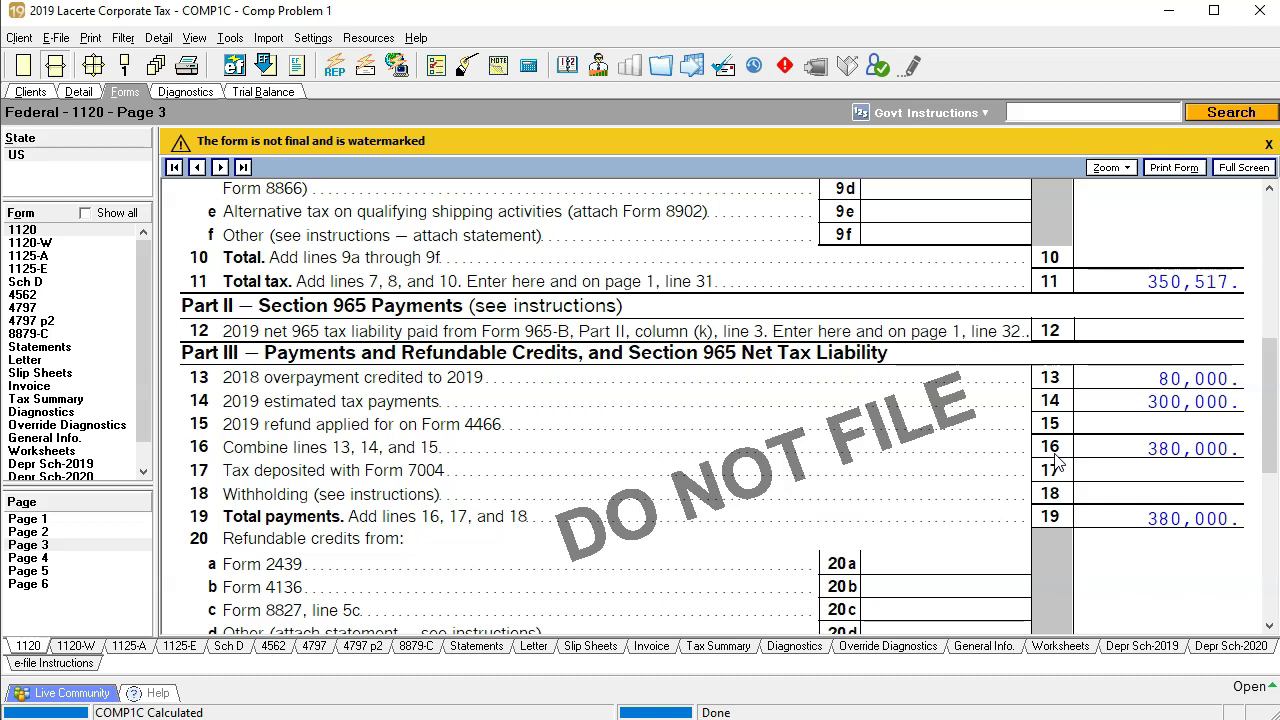
{"action": "scroll", "coordinate": [1058, 462], "scroll_direction": "down", "scroll_amount": 5}
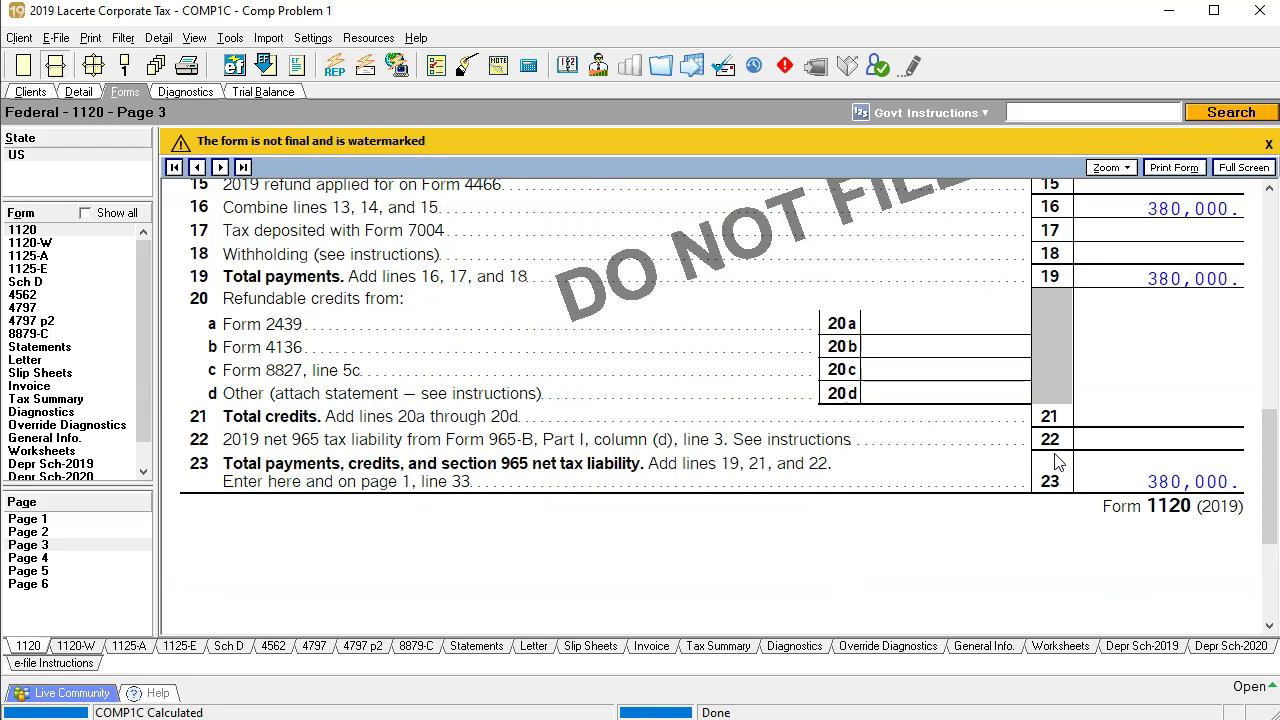
{"action": "left_click", "coordinate": [1057, 490]}
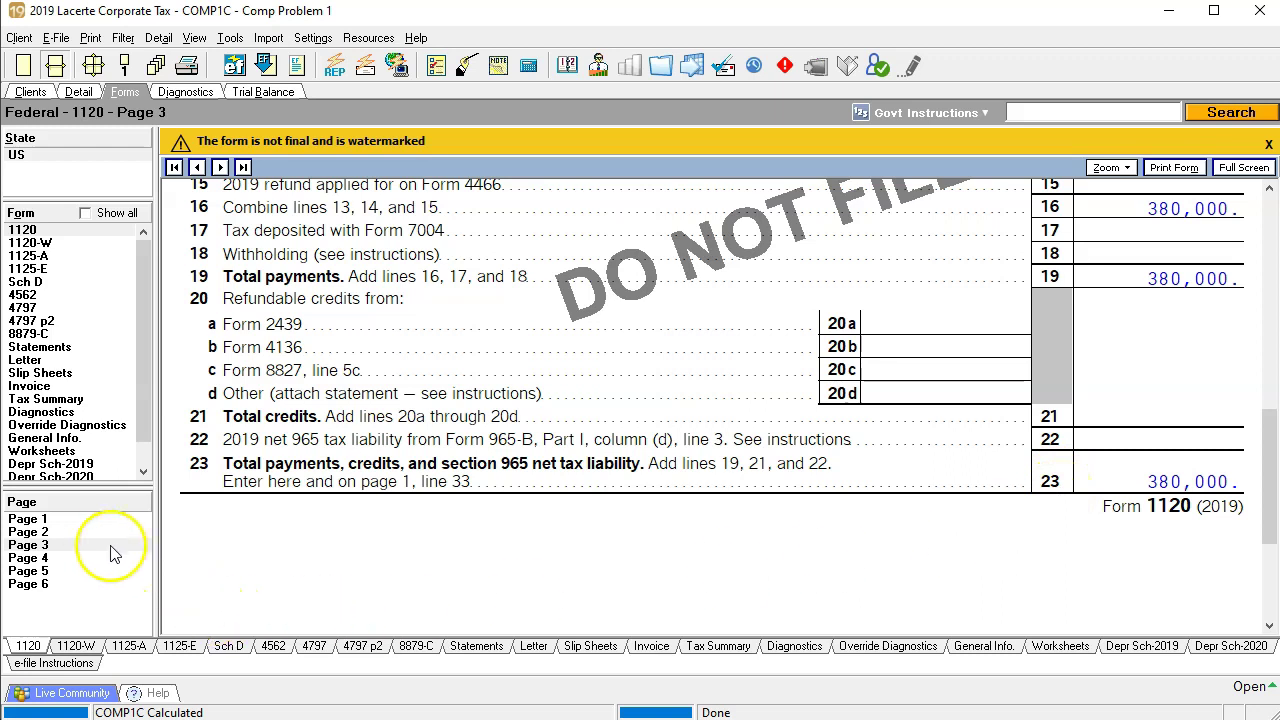
- On Form 1120 page 1, tick taxable income 1,669,129, total tax 350,517 and total payments 380,000
{"action": "left_click", "coordinate": [27, 520]}
{"action": "scroll", "coordinate": [610, 512], "scroll_direction": "up", "scroll_amount": 5}
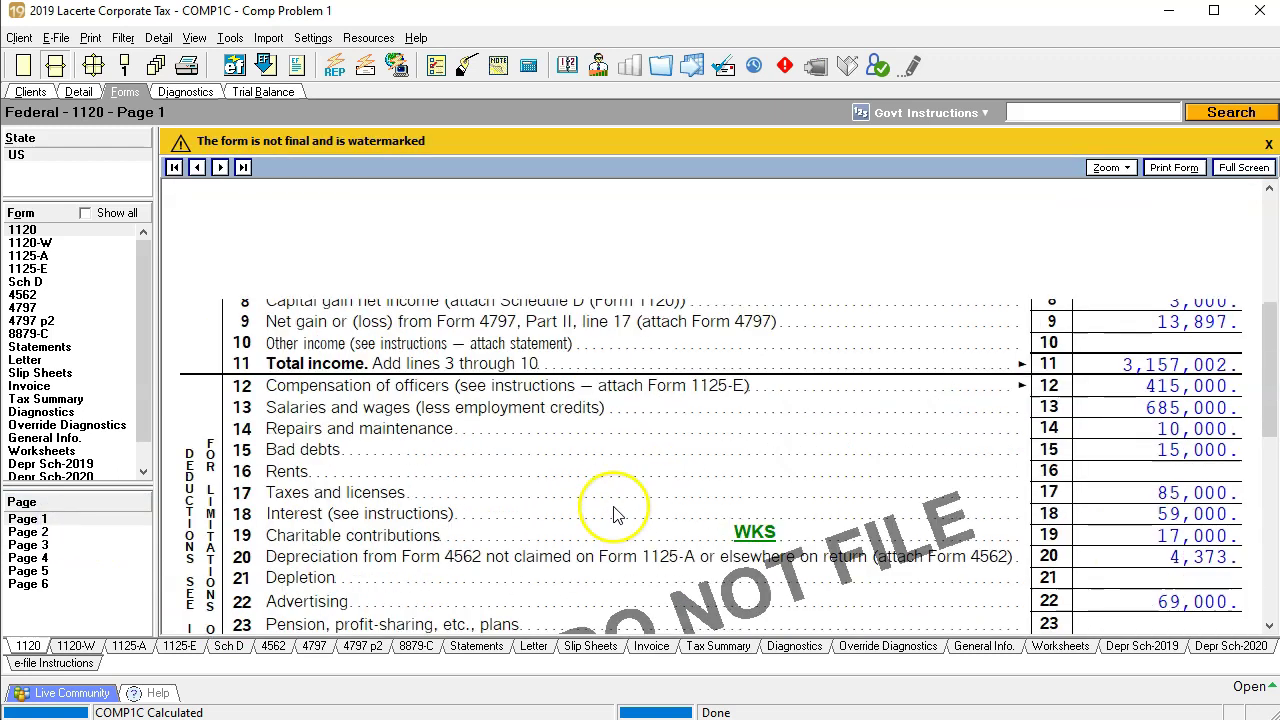
{"action": "scroll", "coordinate": [615, 512], "scroll_direction": "up", "scroll_amount": 4}
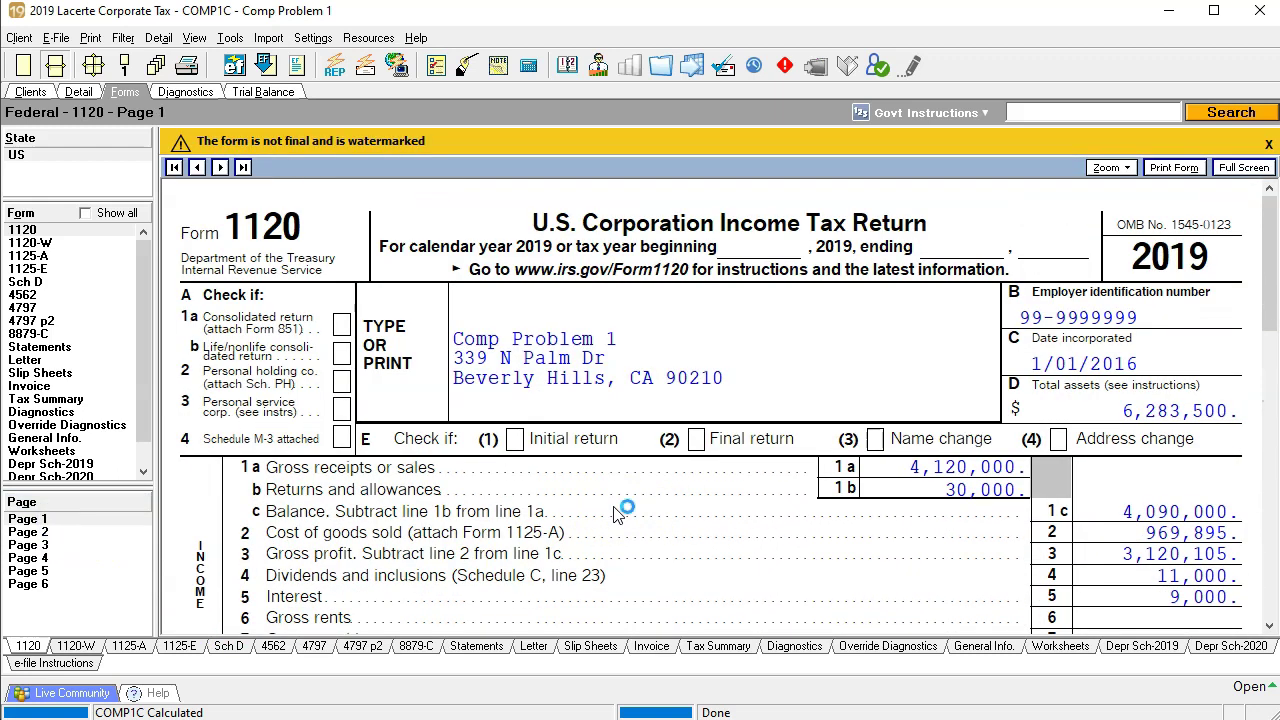
{"action": "scroll", "coordinate": [615, 512], "scroll_direction": "down", "scroll_amount": 4}
{"action": "scroll", "coordinate": [615, 512], "scroll_direction": "down", "scroll_amount": 6}
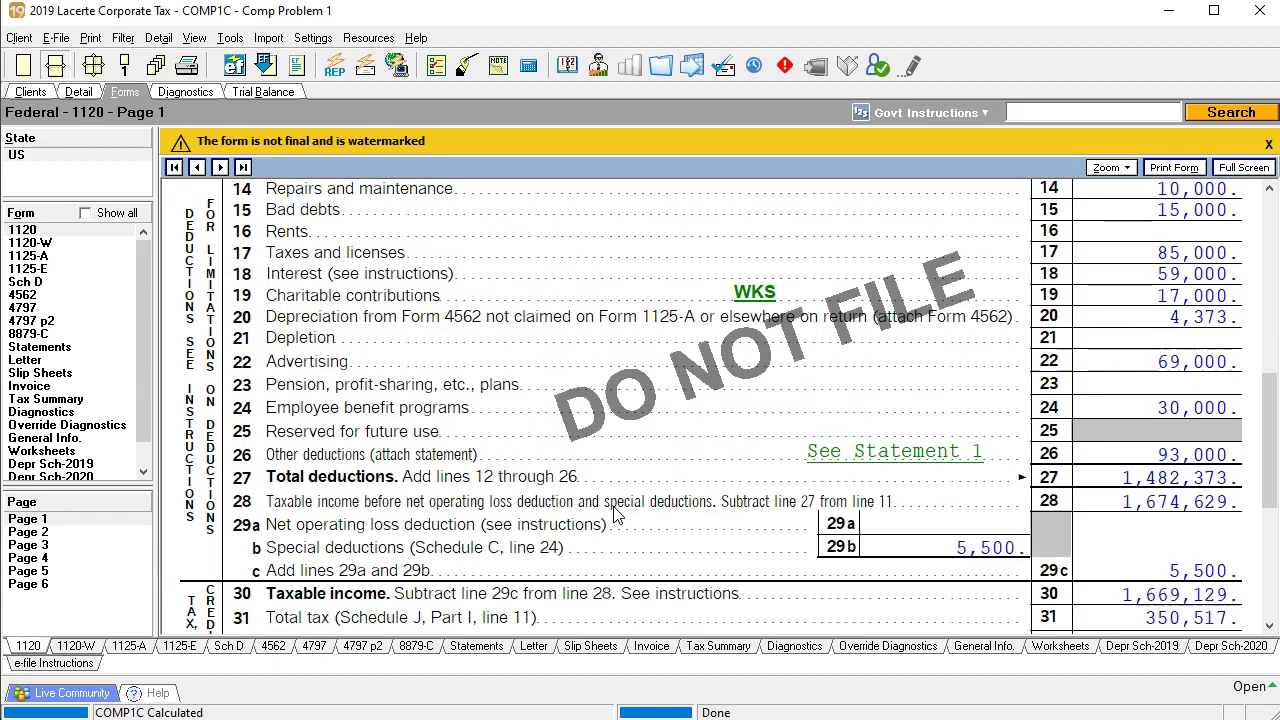
{"action": "scroll", "coordinate": [615, 512], "scroll_direction": "down", "scroll_amount": 2}
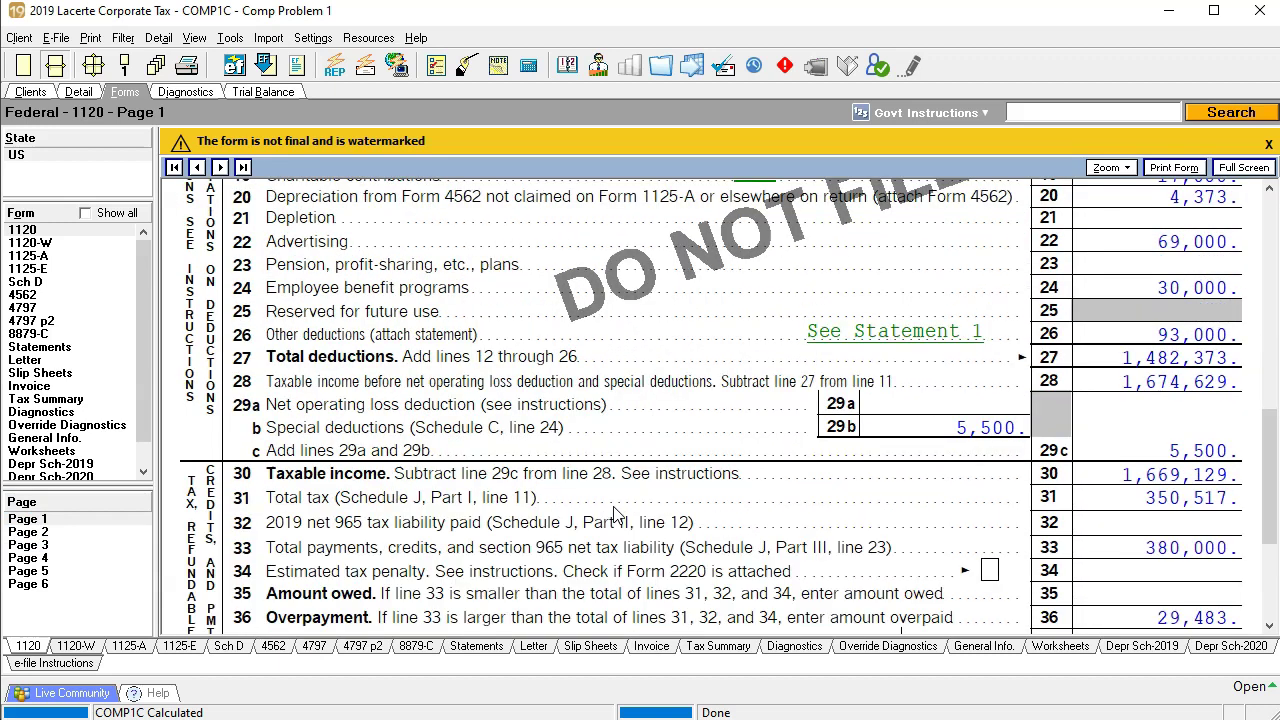
{"action": "left_click", "coordinate": [1092, 470]}
{"action": "left_click", "coordinate": [1115, 486]}
{"action": "scroll", "coordinate": [1115, 486], "scroll_direction": "down", "scroll_amount": 2}
{"action": "left_click", "coordinate": [1118, 424]}
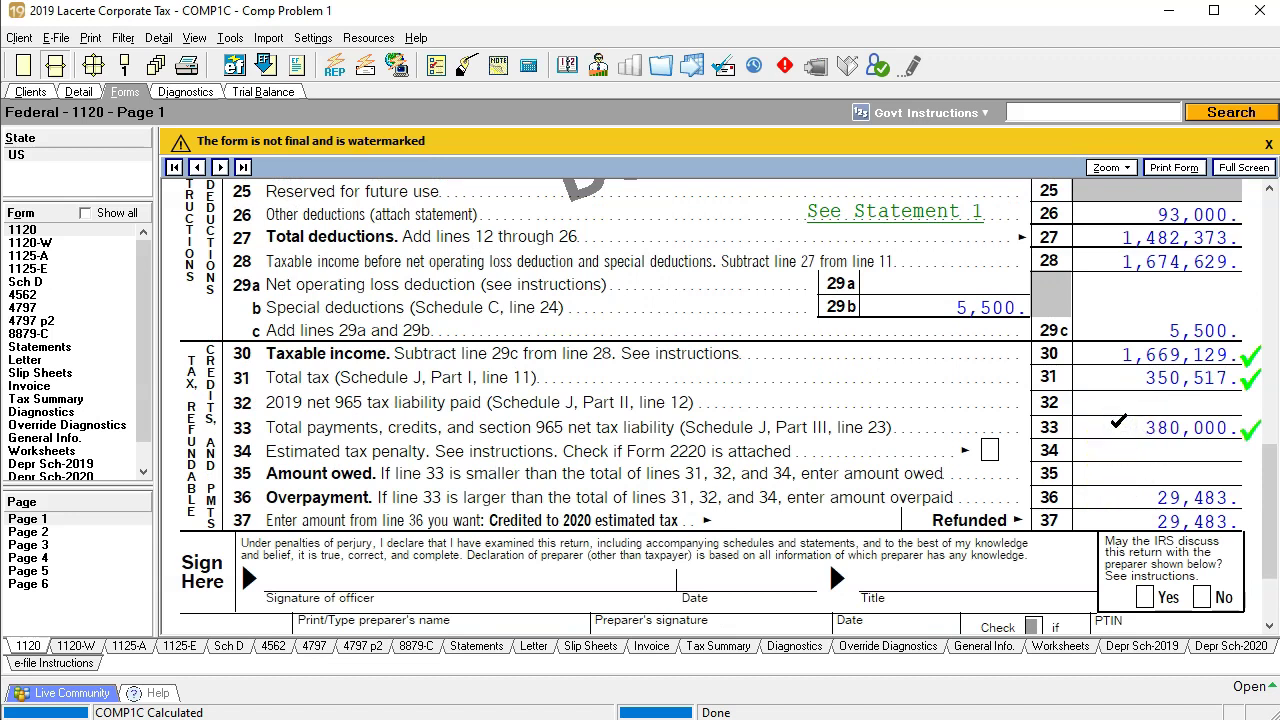
- Tick the 29,483 overpayment amount on line 36
{"action": "left_click", "coordinate": [1107, 488]}
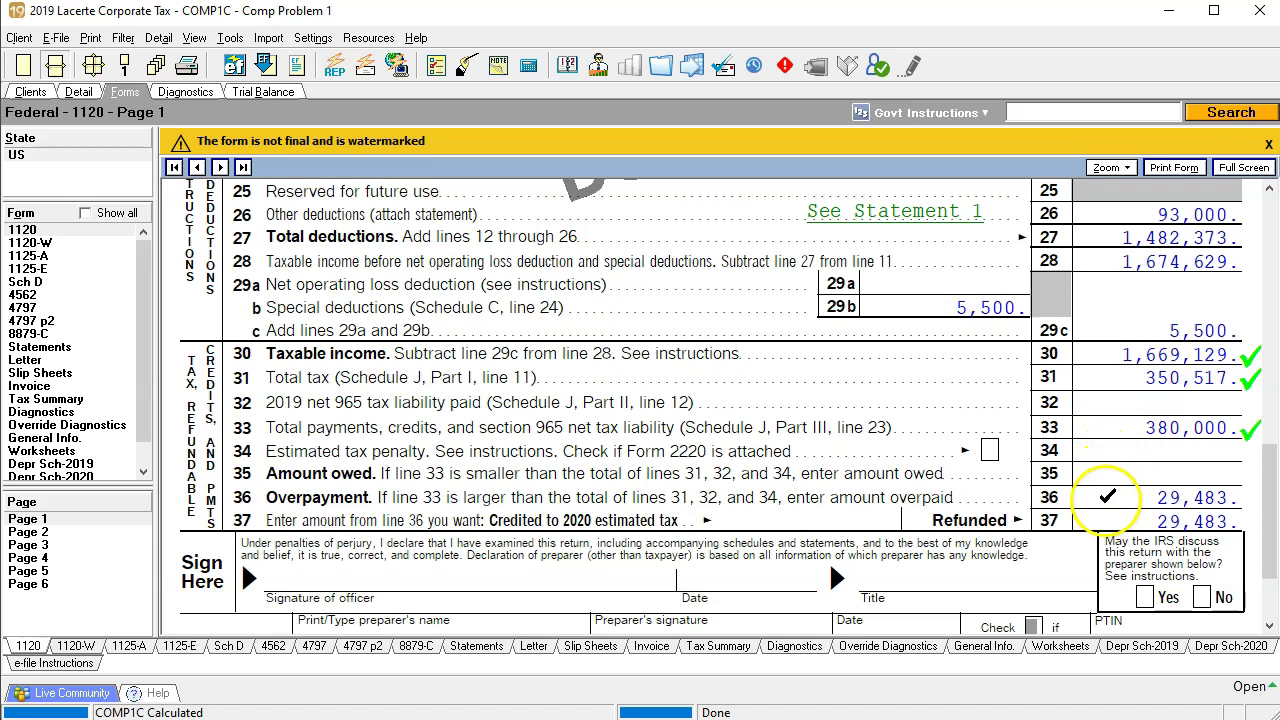
{"action": "left_click", "coordinate": [1107, 497]}
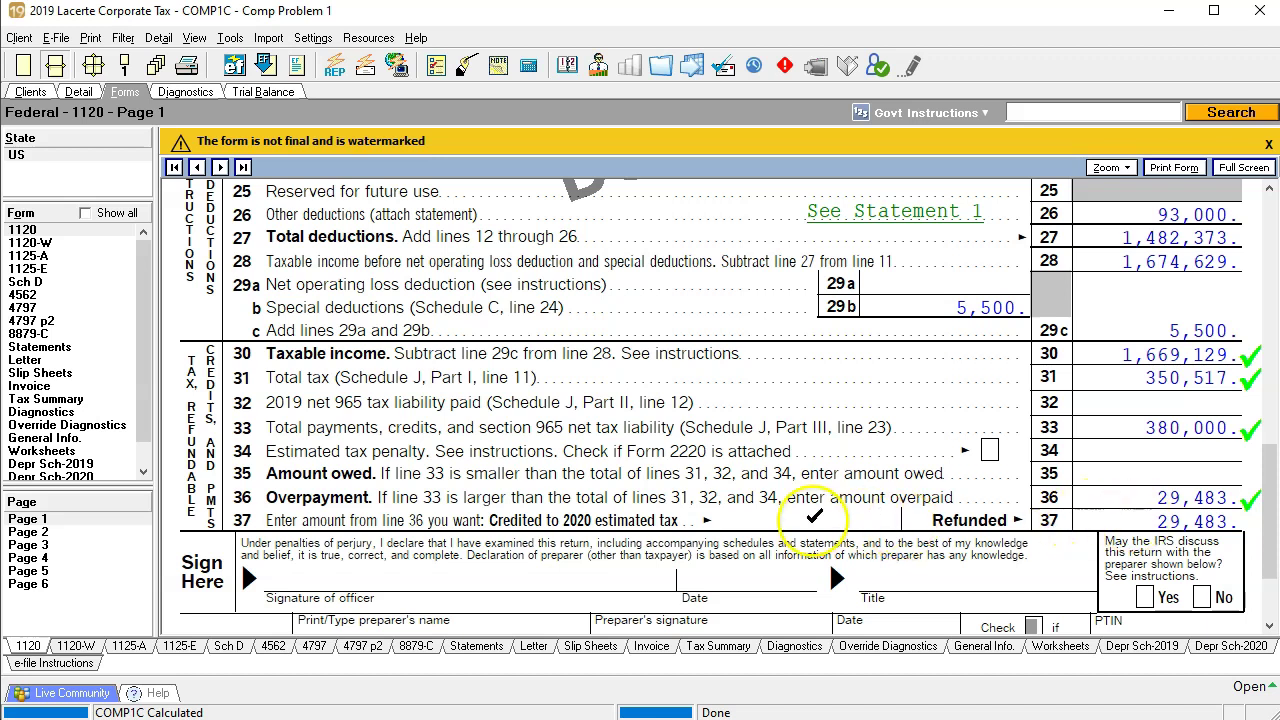
{"action": "right_click", "coordinate": [814, 518]}
- Set Credit to 2020 to option 5, applying the entire refund to 2020 estimates if necessary
{"action": "left_click", "coordinate": [840, 531]}
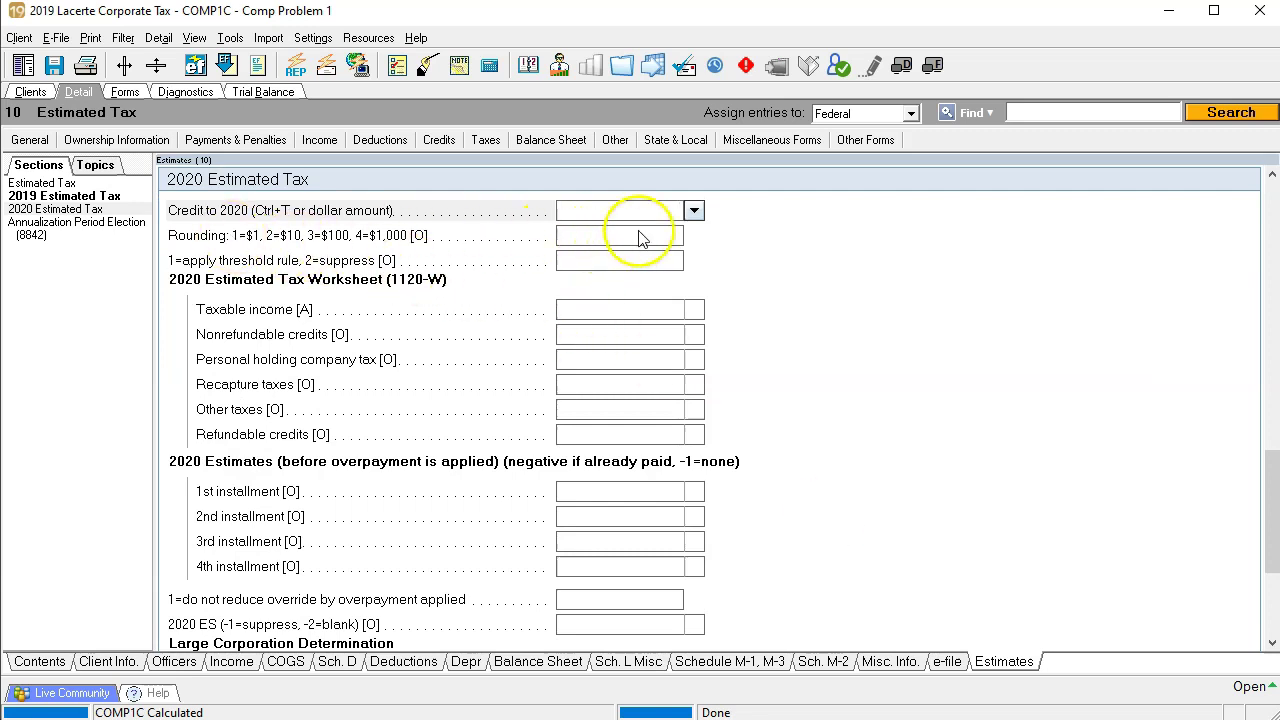
{"action": "left_click", "coordinate": [692, 211]}
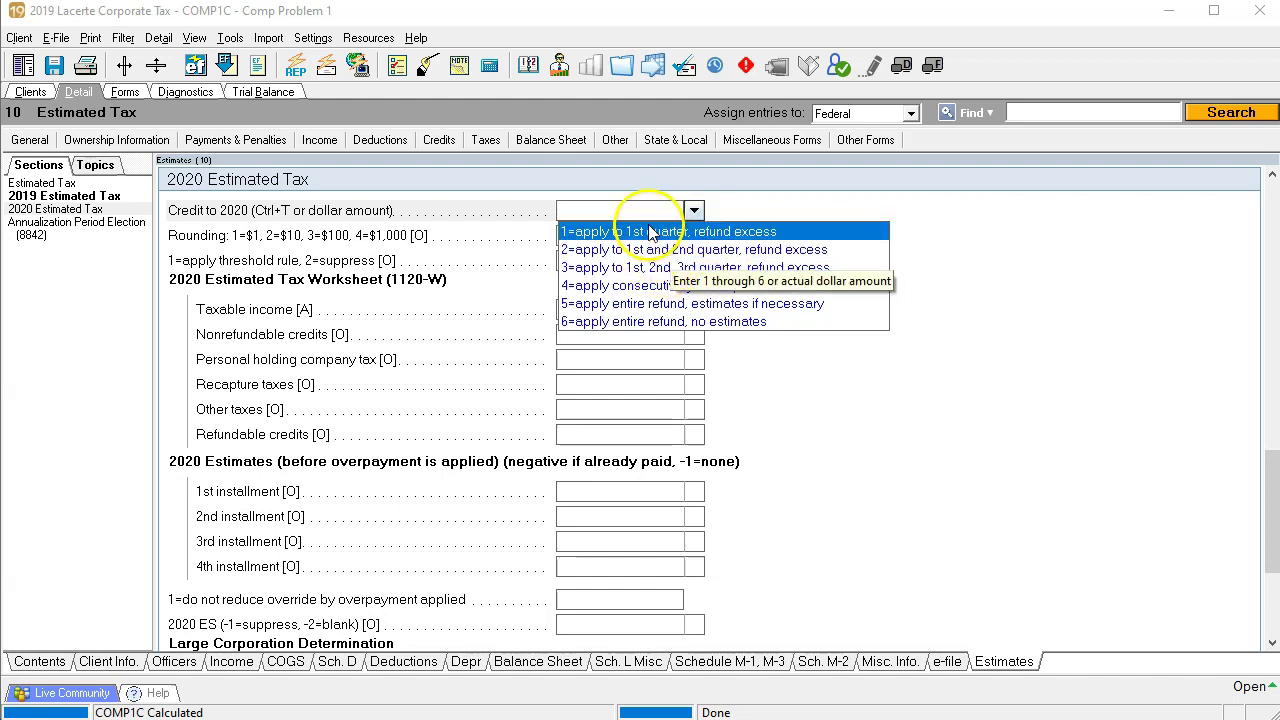
{"action": "left_click", "coordinate": [752, 309]}
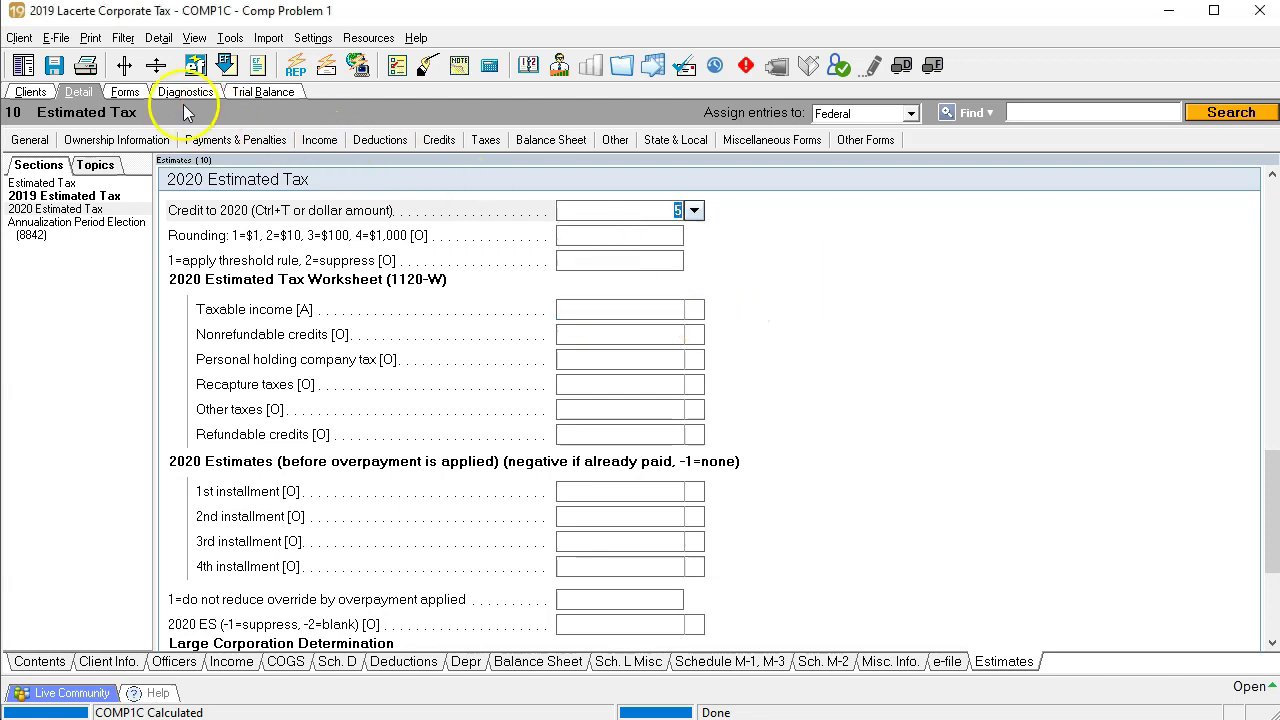
- Confirm on the recalculated Form 1120 that line 37 credits 29,483 to 2020 with 0 refunded
{"action": "left_click", "coordinate": [135, 93]}
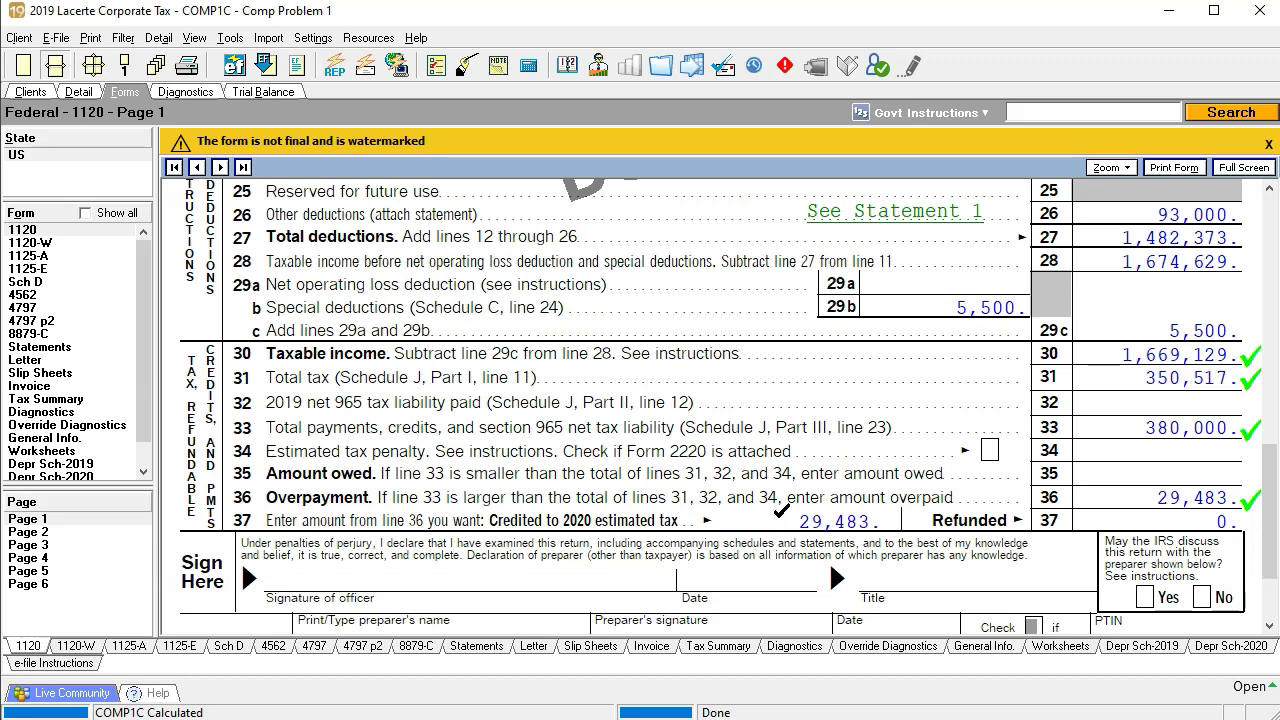
{"action": "left_click", "coordinate": [79, 548]}
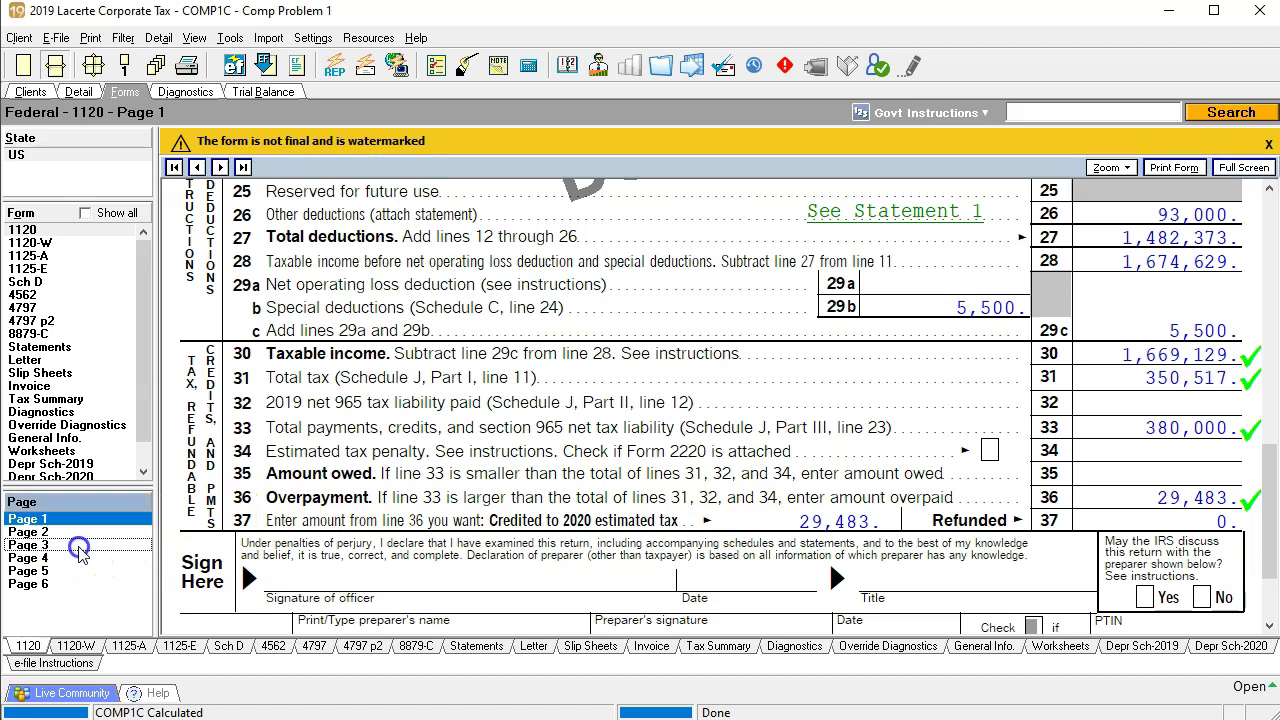
{"action": "scroll", "coordinate": [586, 557], "scroll_direction": "up", "scroll_amount": 10}
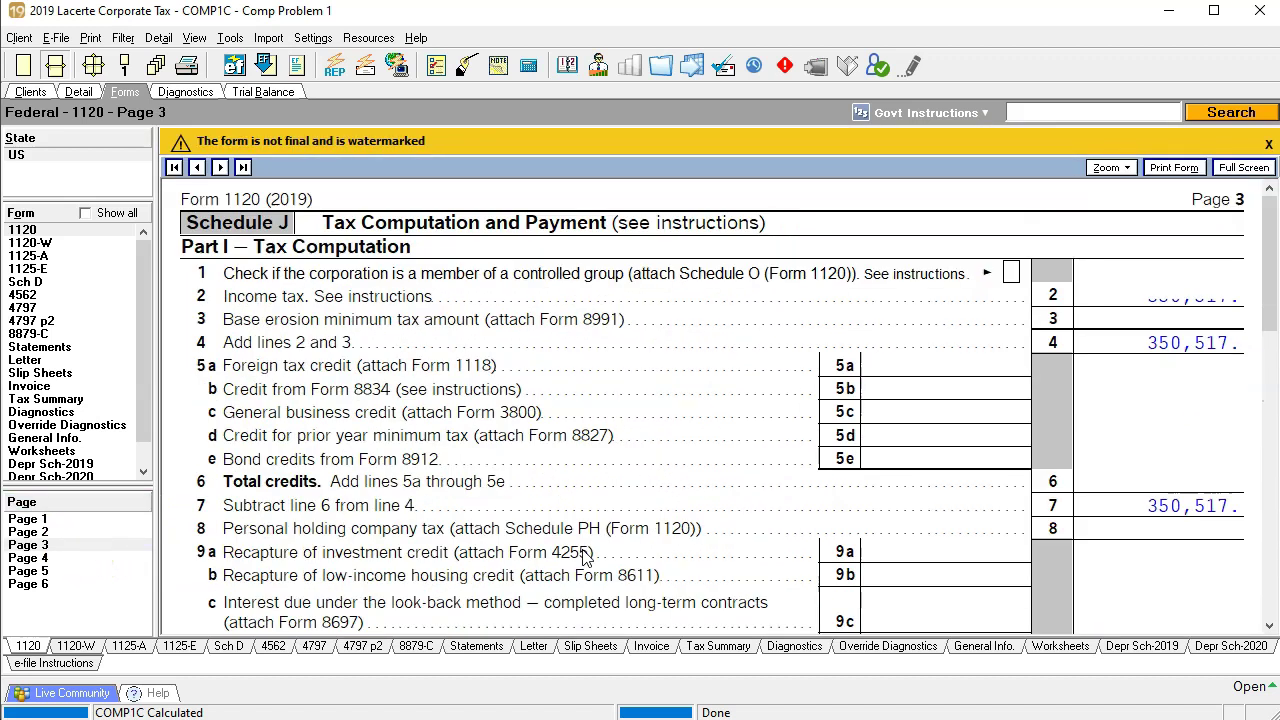
{"action": "left_click", "coordinate": [1018, 390]}
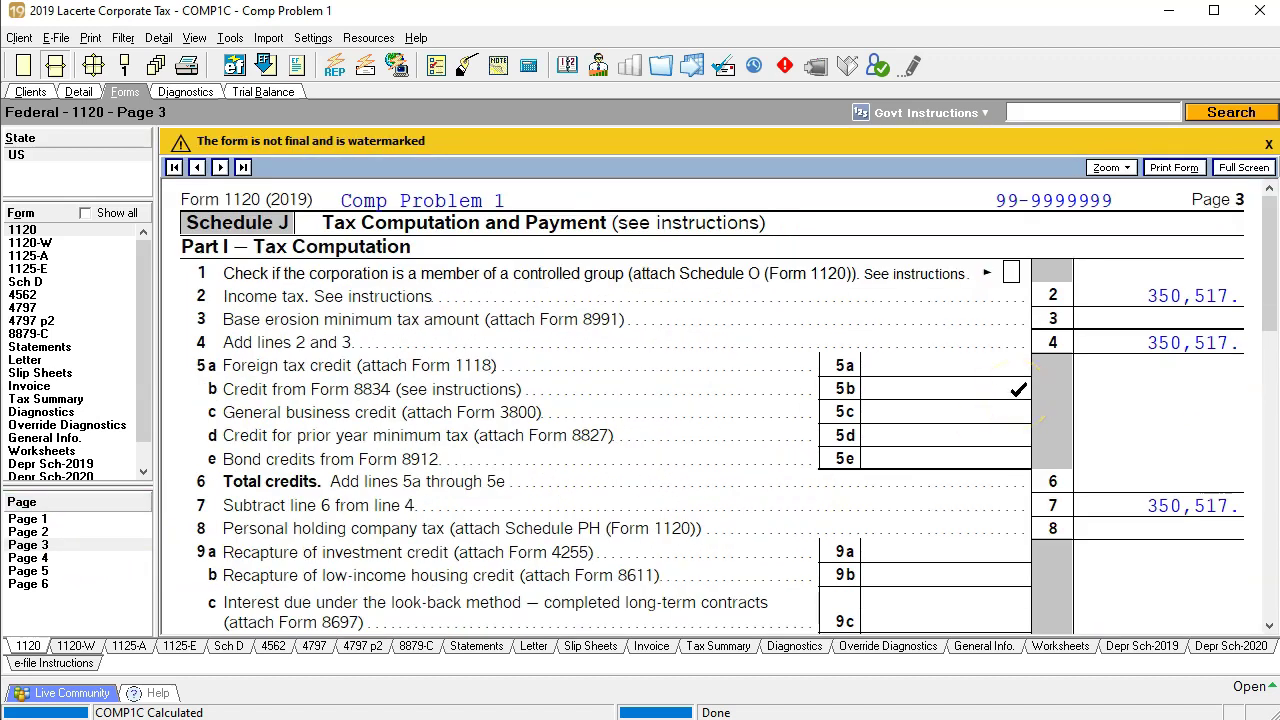
{"action": "scroll", "coordinate": [1018, 390], "scroll_direction": "down", "scroll_amount": 5}
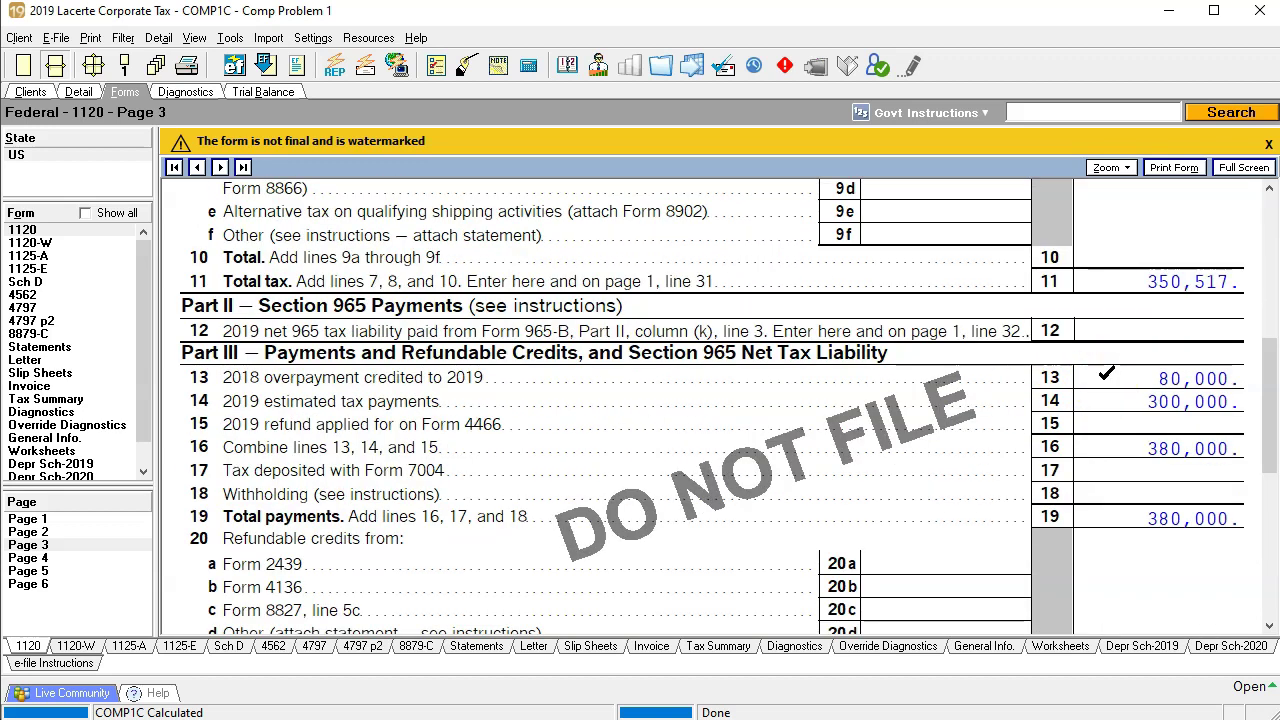
{"action": "left_click", "coordinate": [250, 408]}
{"action": "left_click", "coordinate": [258, 358]}
{"action": "left_click", "coordinate": [55, 521]}
{"action": "left_click", "coordinate": [345, 562]}
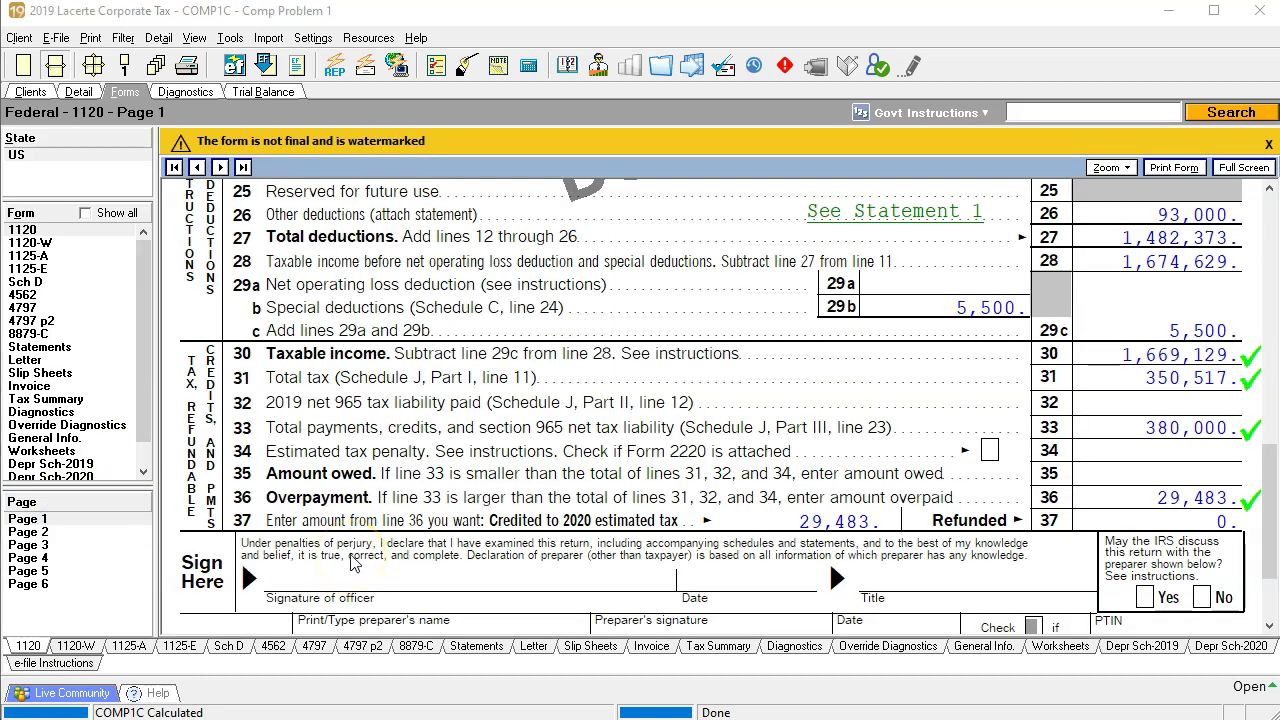
{"action": "scroll", "coordinate": [350, 562], "scroll_direction": "up", "scroll_amount": 3}
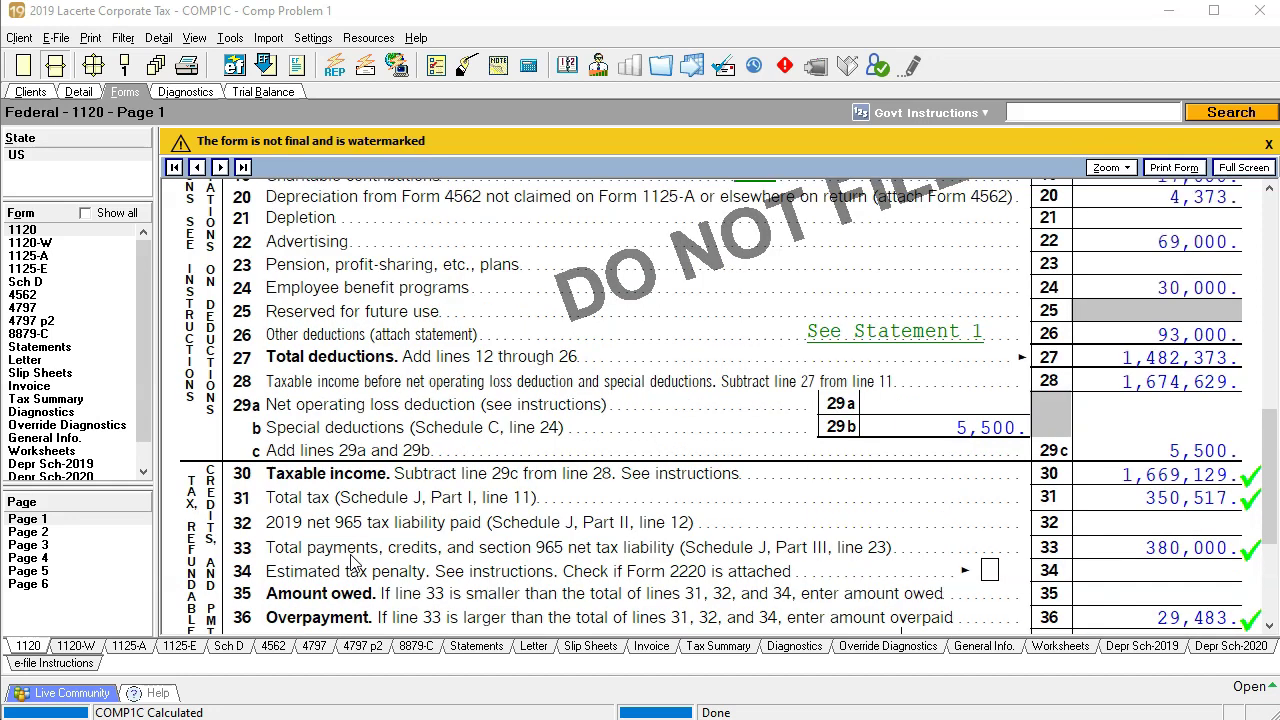
- In Excel, check cell R58 of the M-1 table shows debits and credits balanced at 0
{"action": "key", "text": "alt+Tab"}
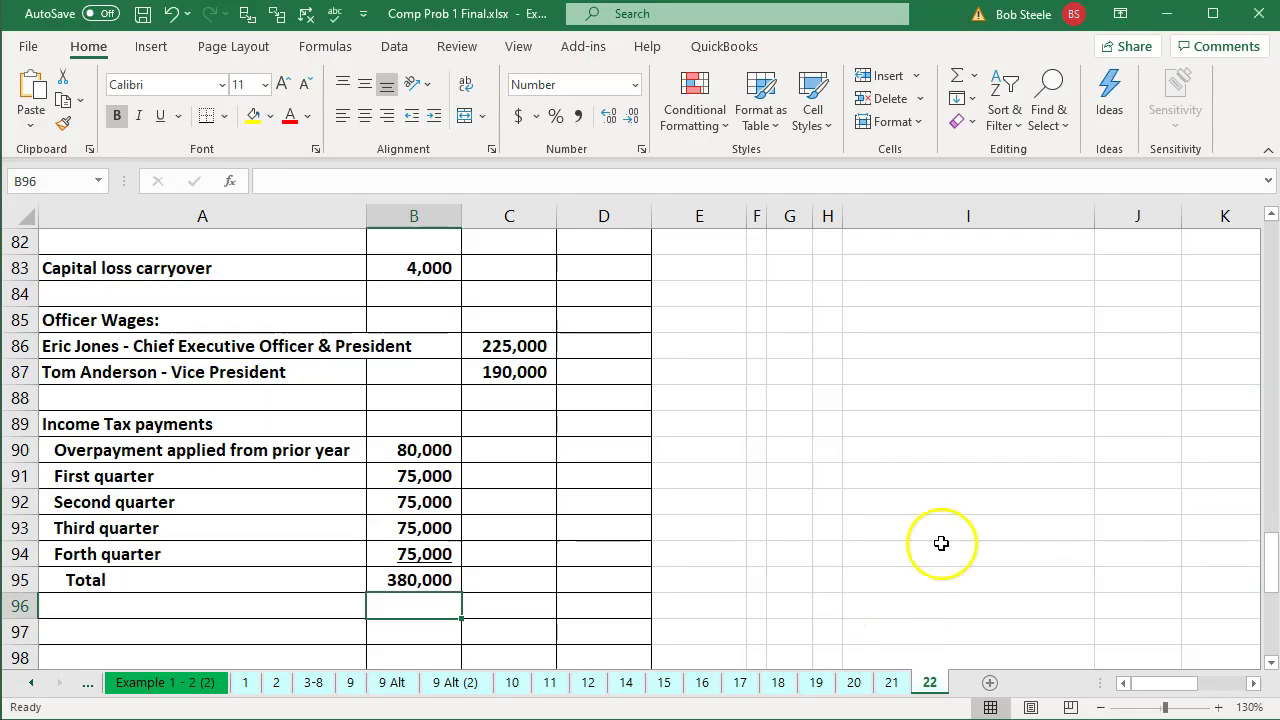
{"action": "scroll", "coordinate": [990, 532], "scroll_direction": "up", "scroll_amount": 10}
{"action": "scroll", "coordinate": [992, 533], "scroll_direction": "up", "scroll_amount": 3}
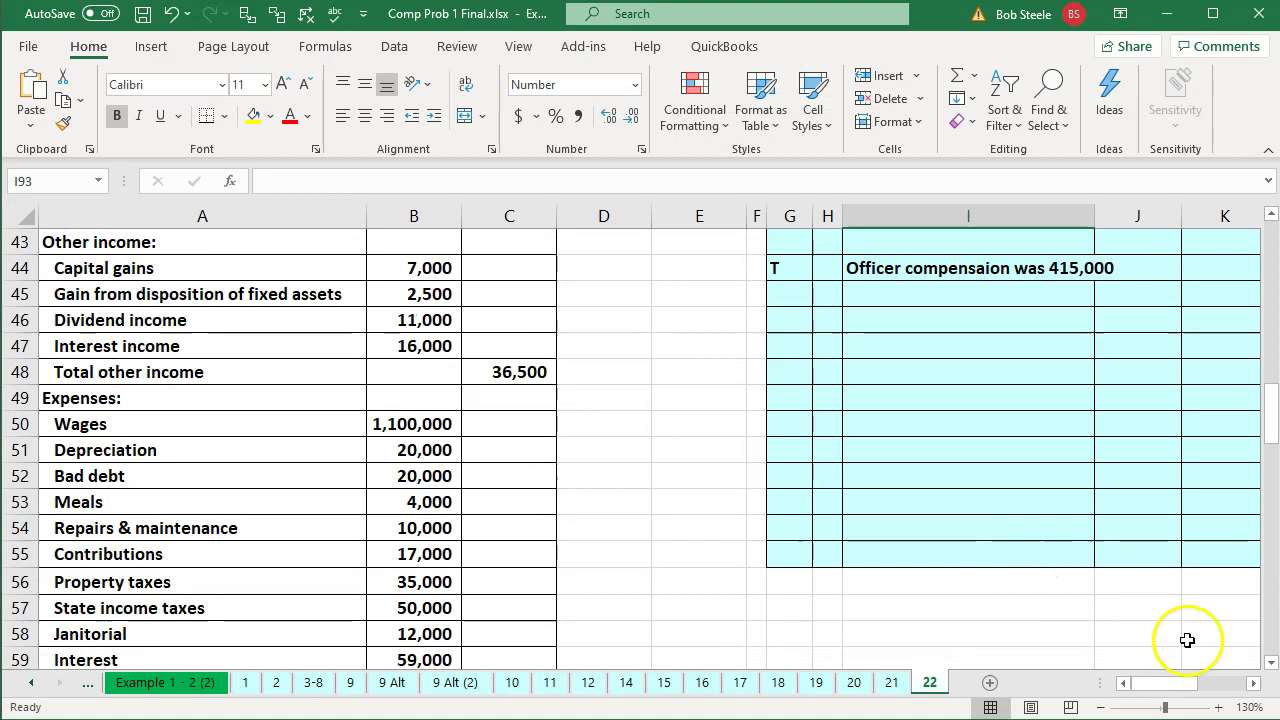
{"action": "scroll", "coordinate": [1258, 700], "scroll_direction": "right", "scroll_amount": 10}
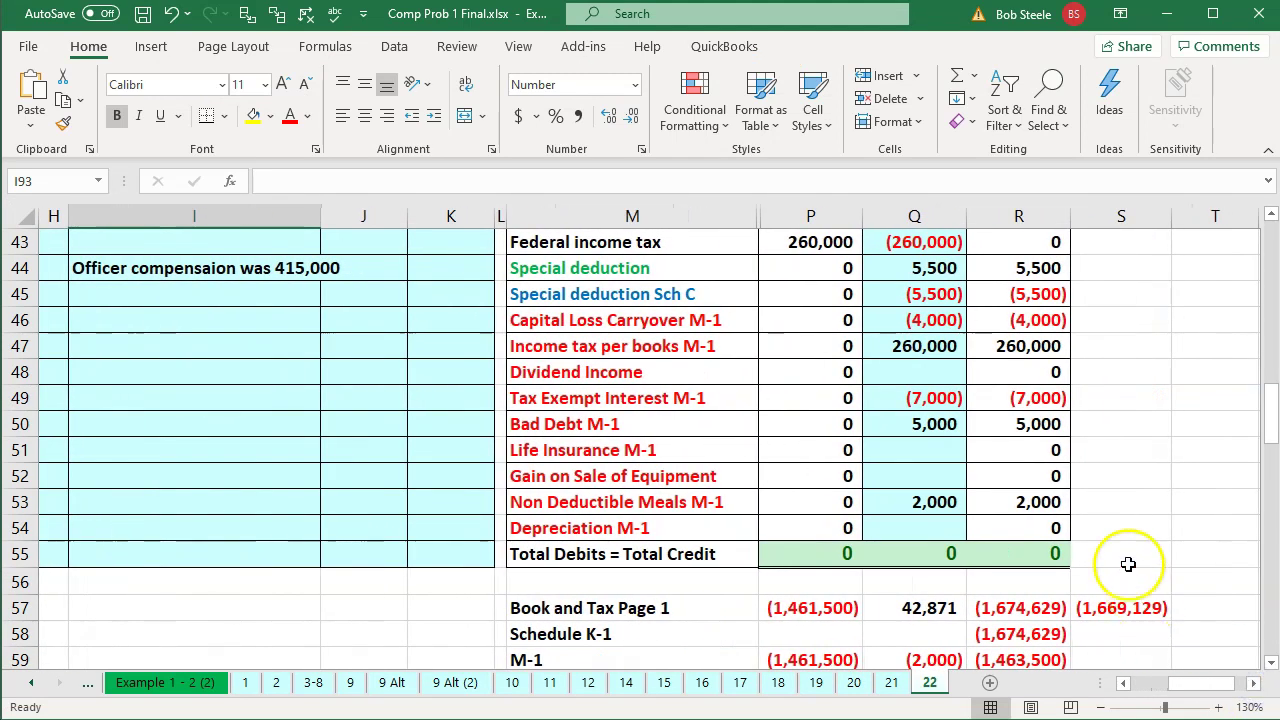
{"action": "scroll", "coordinate": [1134, 563], "scroll_direction": "down", "scroll_amount": 1}
{"action": "left_click", "coordinate": [1020, 548]}
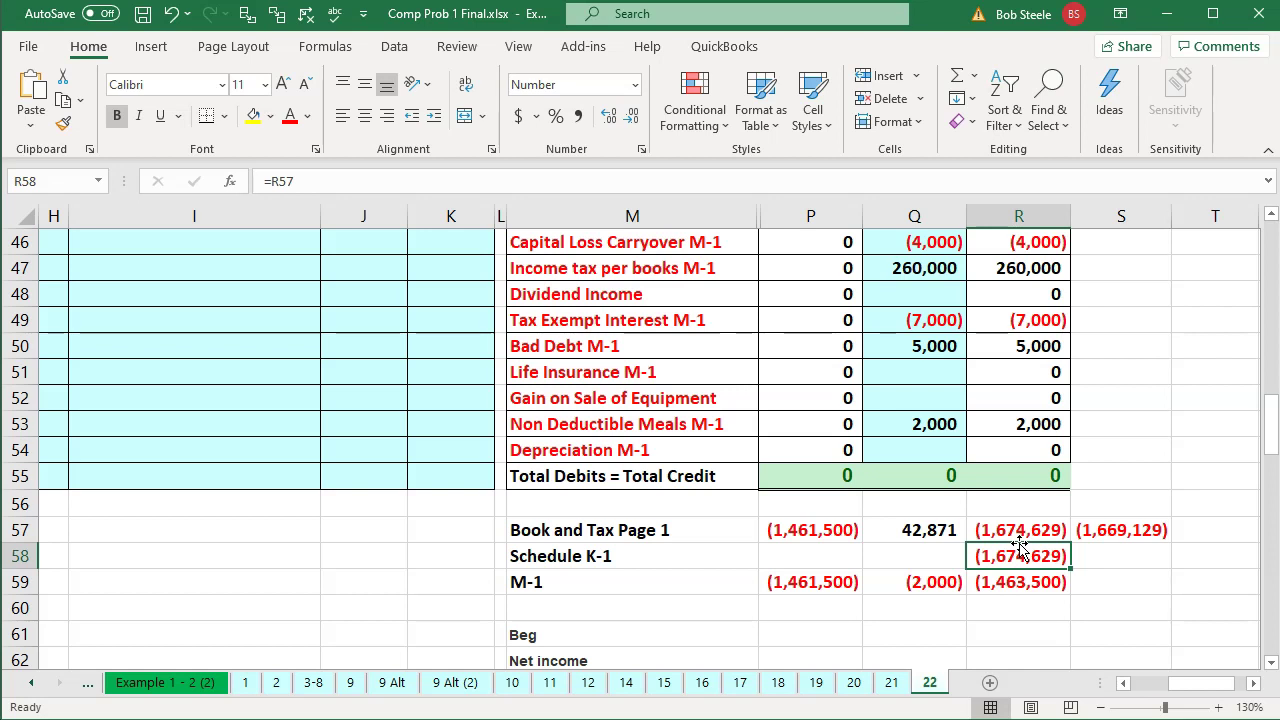
{"action": "key", "text": "alt+Tab"}
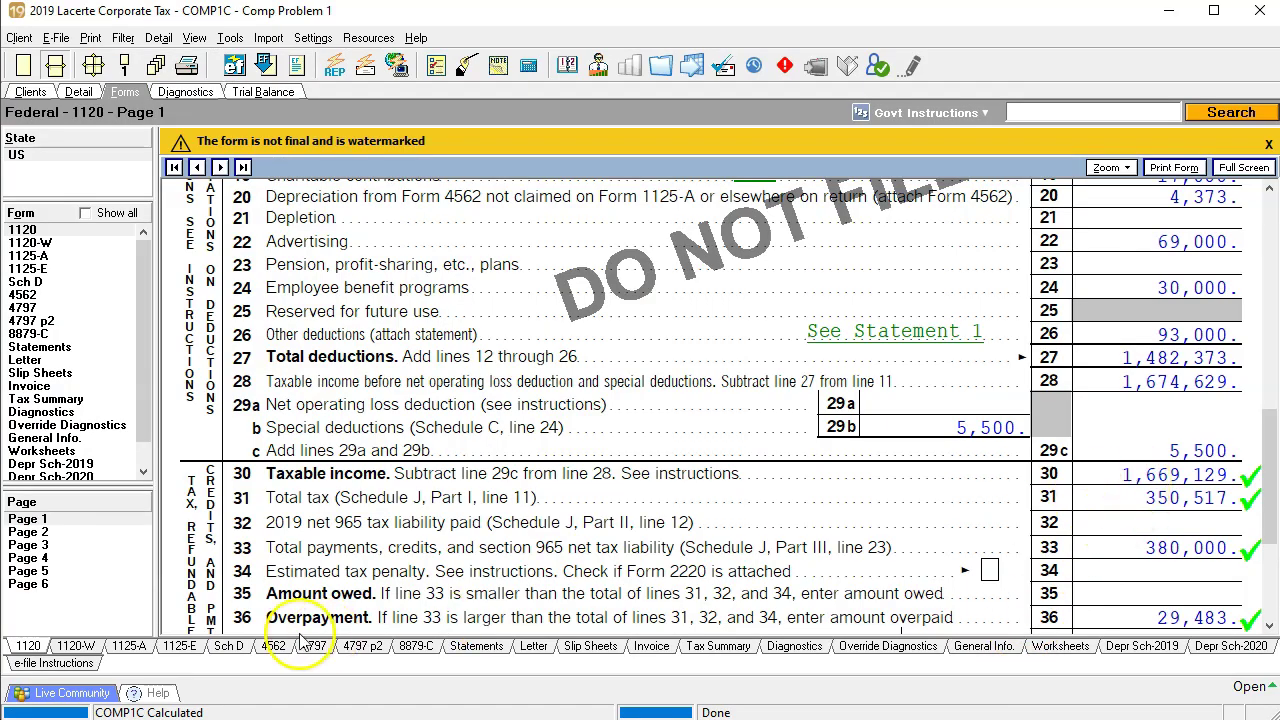
- Display Form 1120 page 6 to verify Schedule L totals of 6,283,500 on lines 15 and 28
{"action": "left_click", "coordinate": [60, 588]}
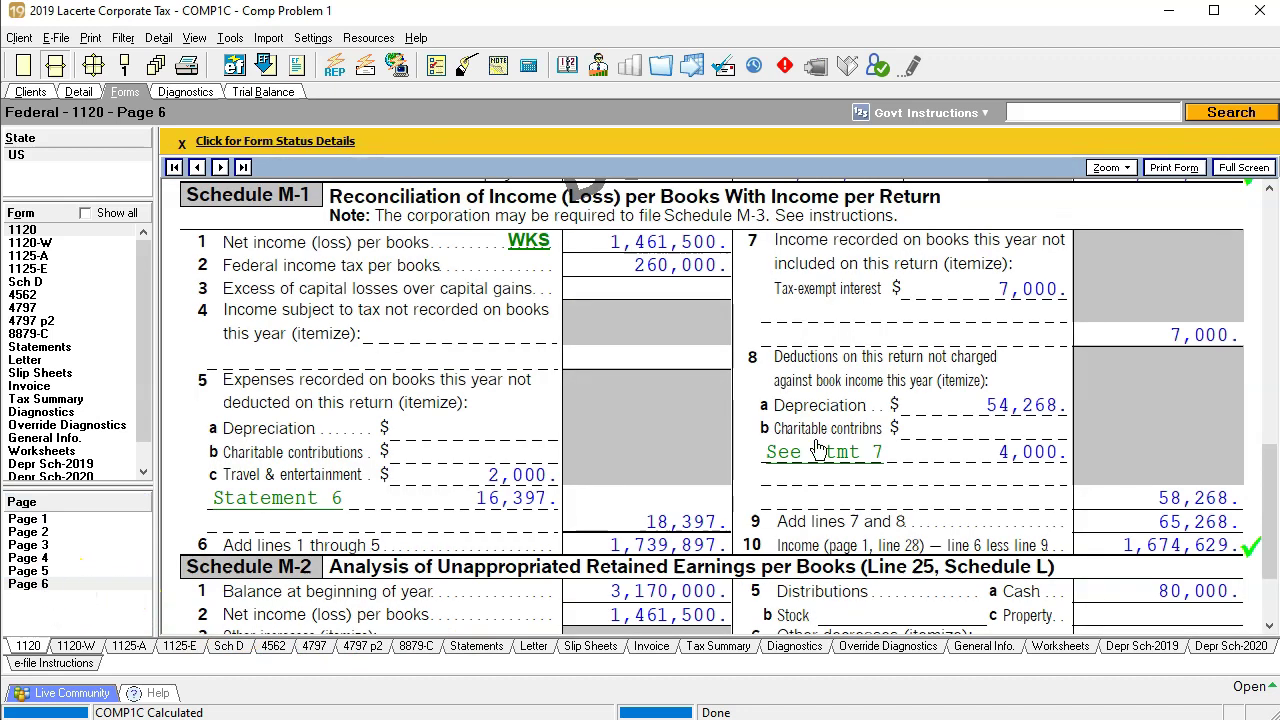
{"action": "scroll", "coordinate": [818, 433], "scroll_direction": "up", "scroll_amount": 5}
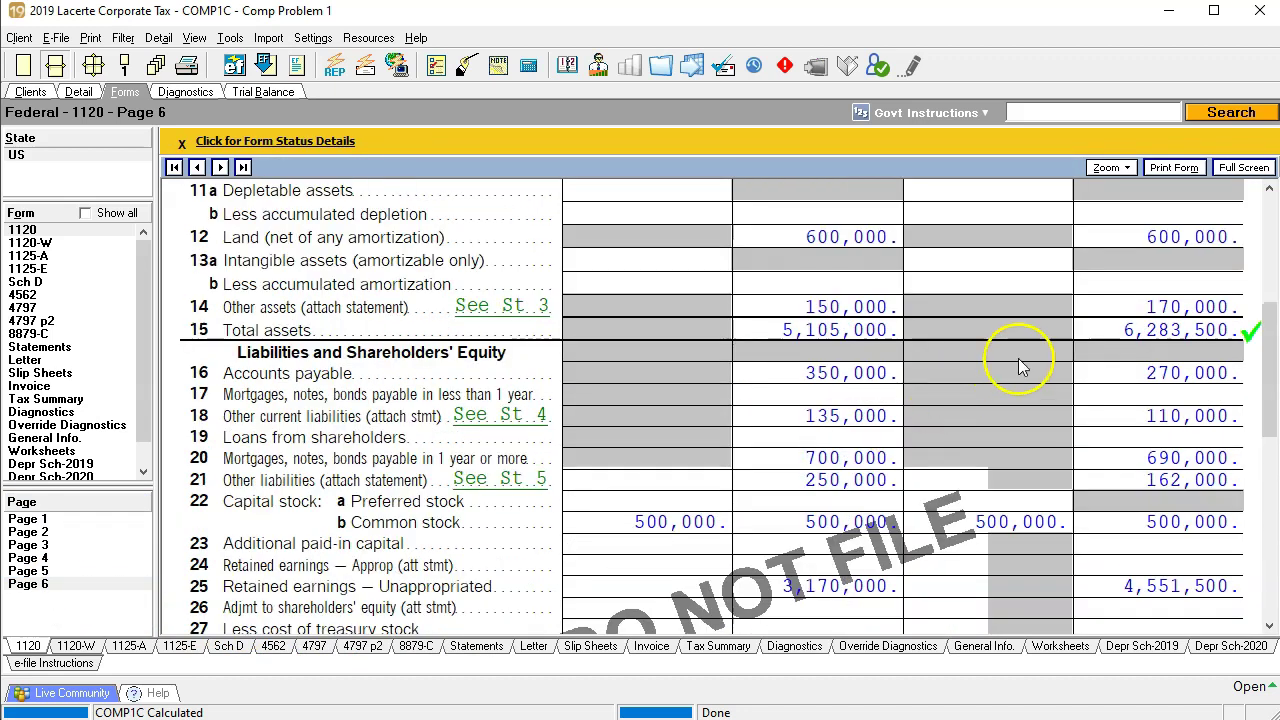
{"action": "scroll", "coordinate": [1131, 306], "scroll_direction": "down", "scroll_amount": 3}
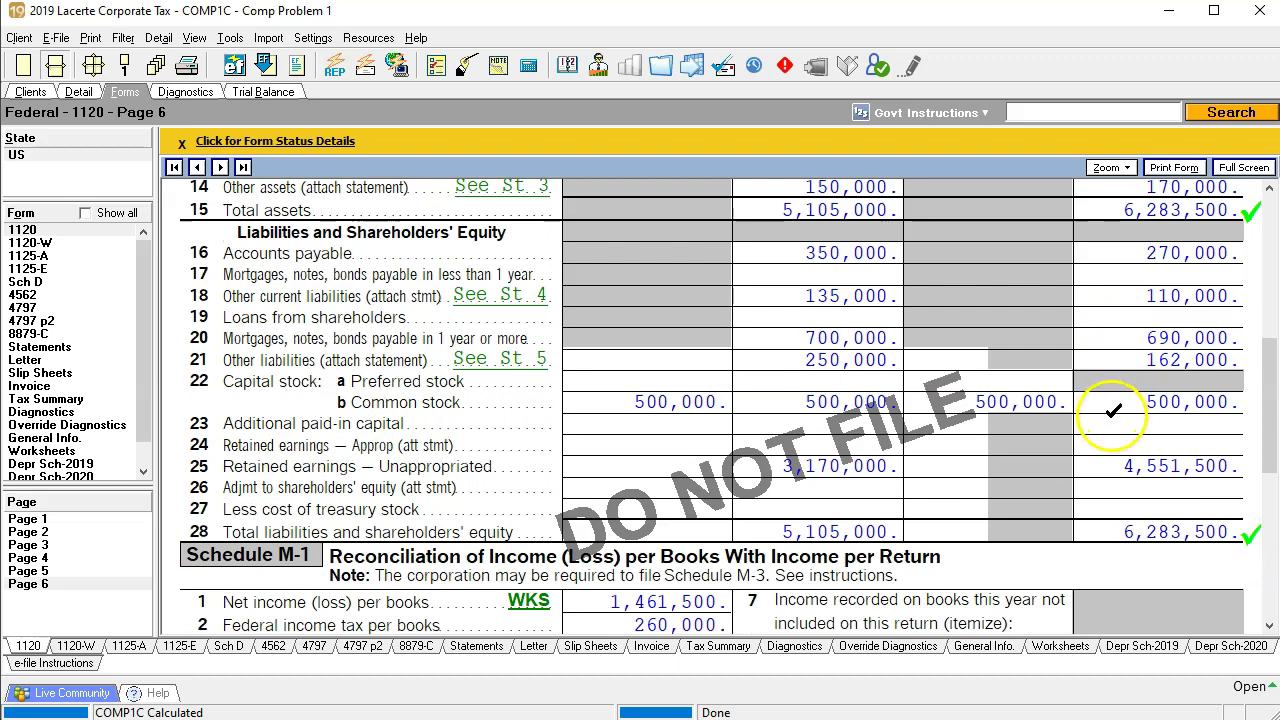